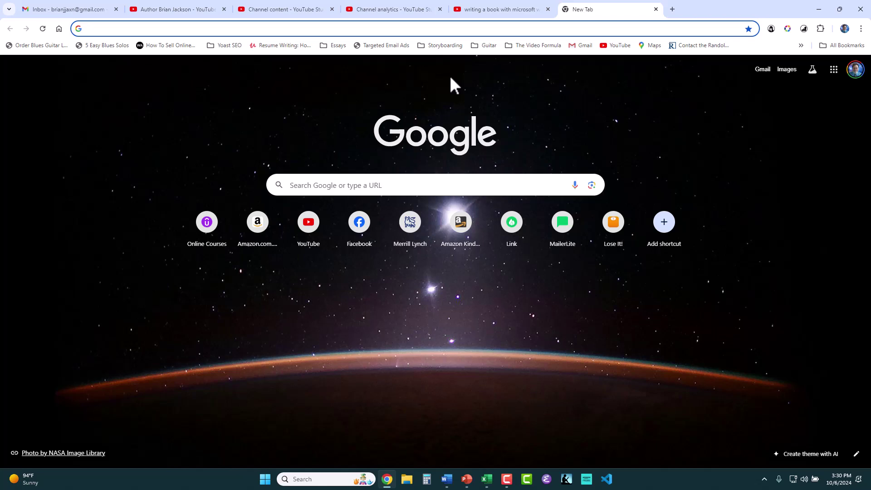
- Go to kdp.com in Chrome to reach the Kindle Direct Publishing bookshelf
click(575, 29)
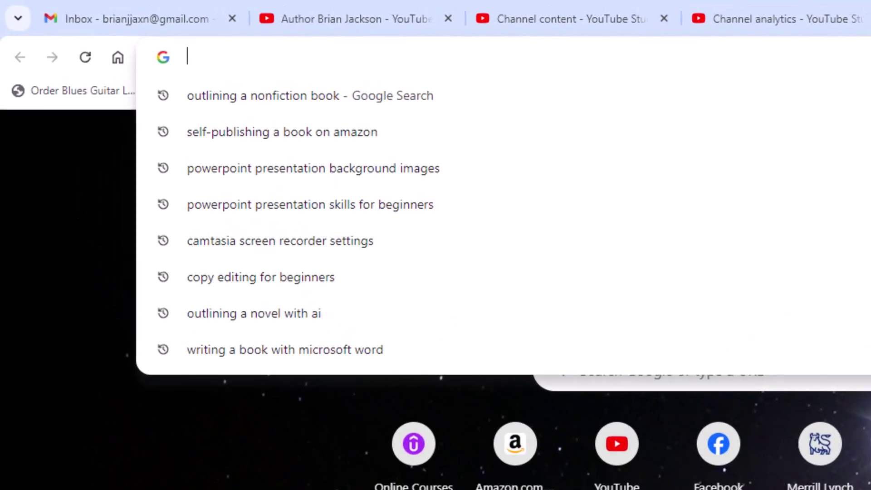
text(kdp)
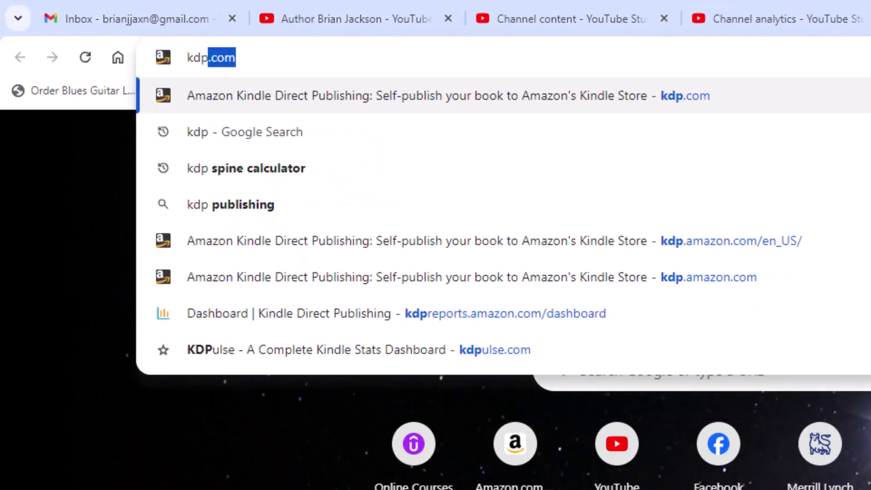
text(.com)
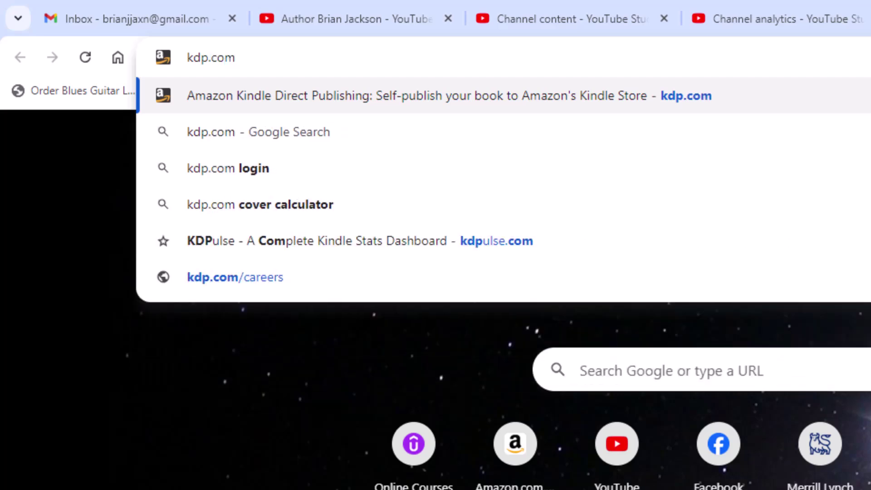
key(Return)
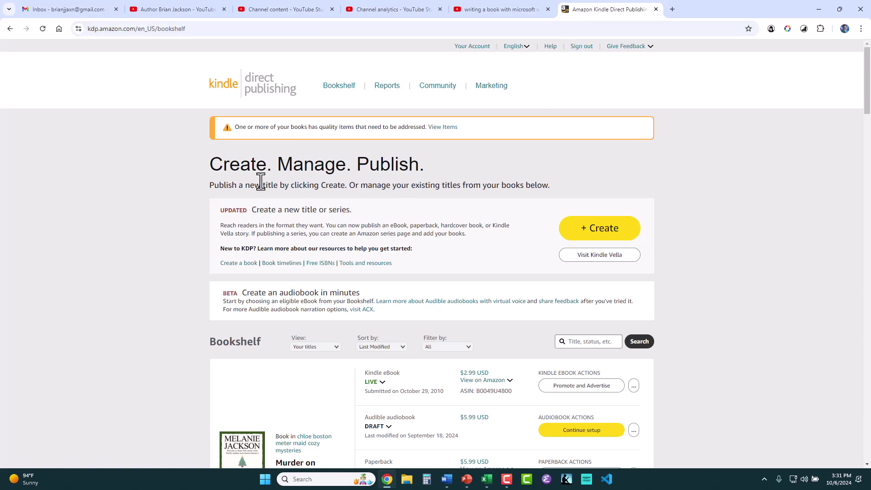
scroll(215, 154, down, 15)
scroll(216, 154, down, 5)
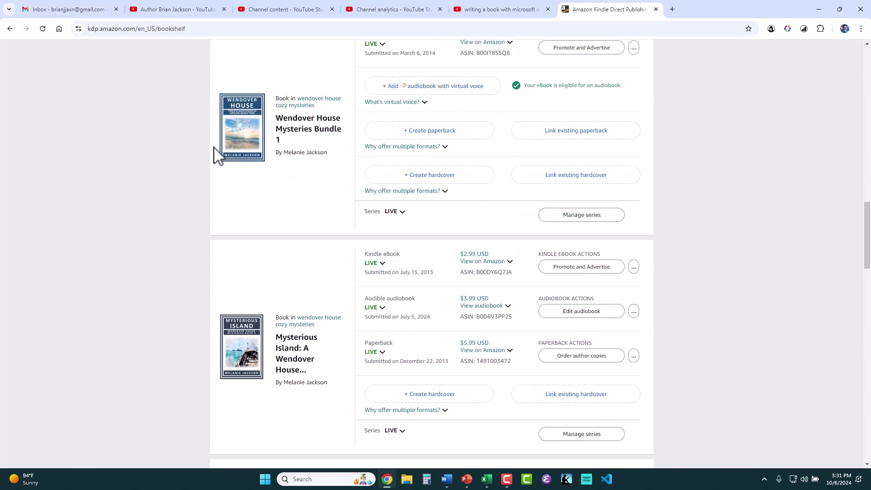
scroll(216, 154, up, 8)
scroll(217, 155, up, 6)
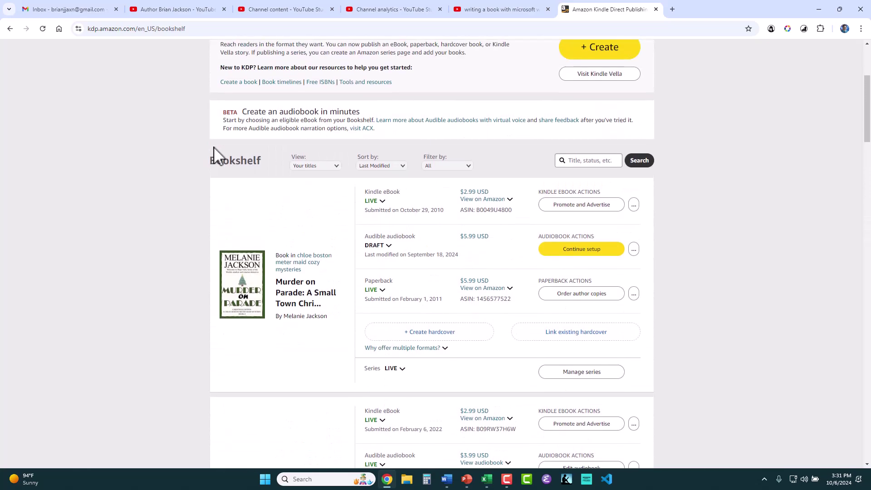
scroll(217, 155, up, 2)
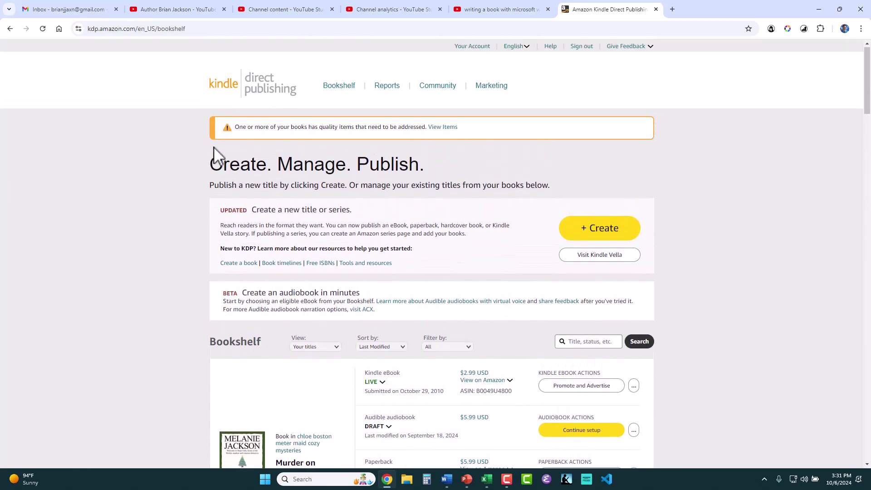
scroll(217, 155, down, 4)
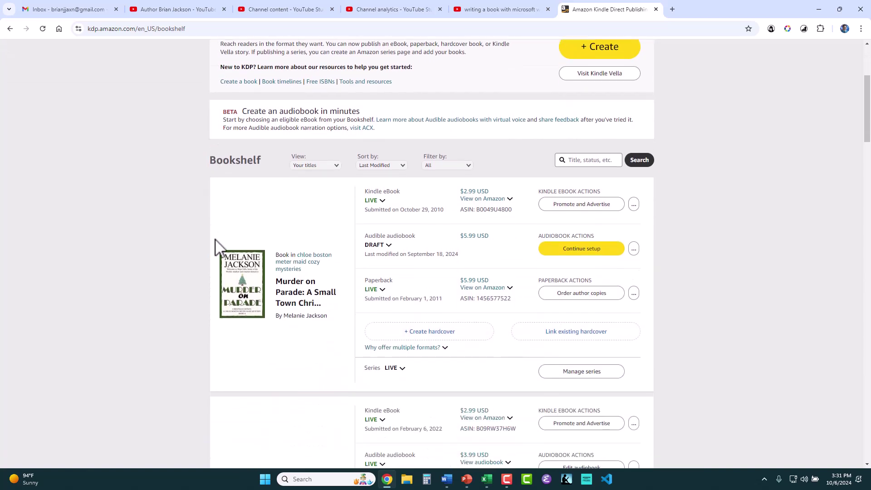
scroll(252, 238, up, 3)
scroll(252, 232, up, 1)
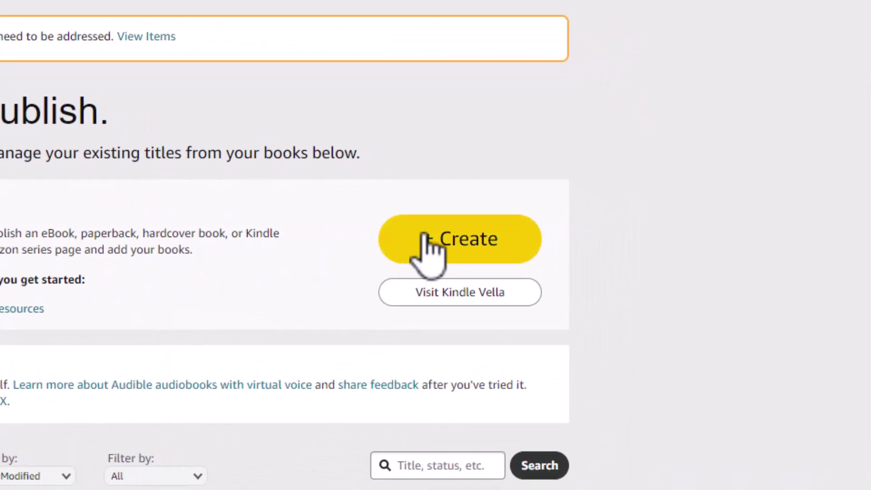
- Start a new title with + Create and view the available book formats
click(425, 237)
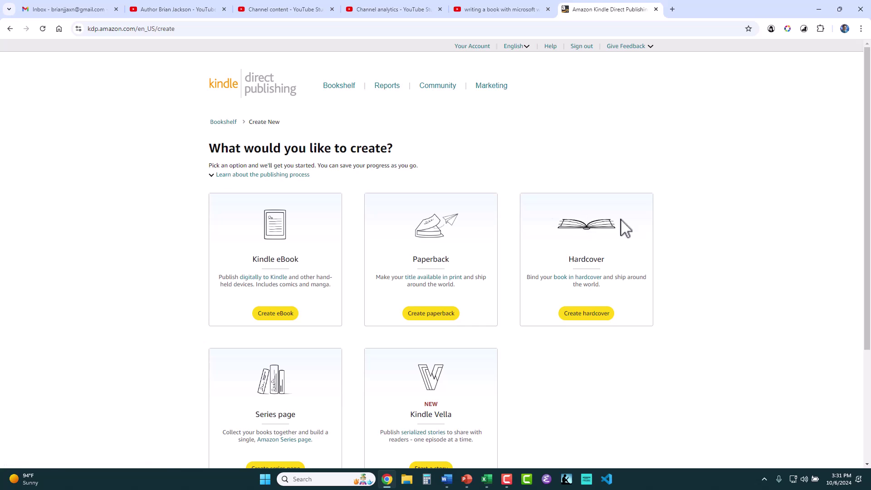
scroll(660, 229, down, 1)
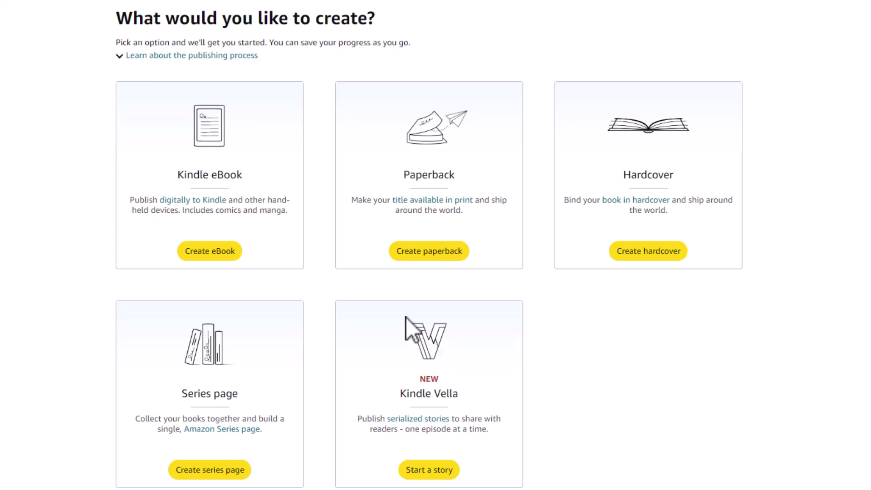
- Start a new paperback and enter the book title 'Moving Violation'
click(429, 252)
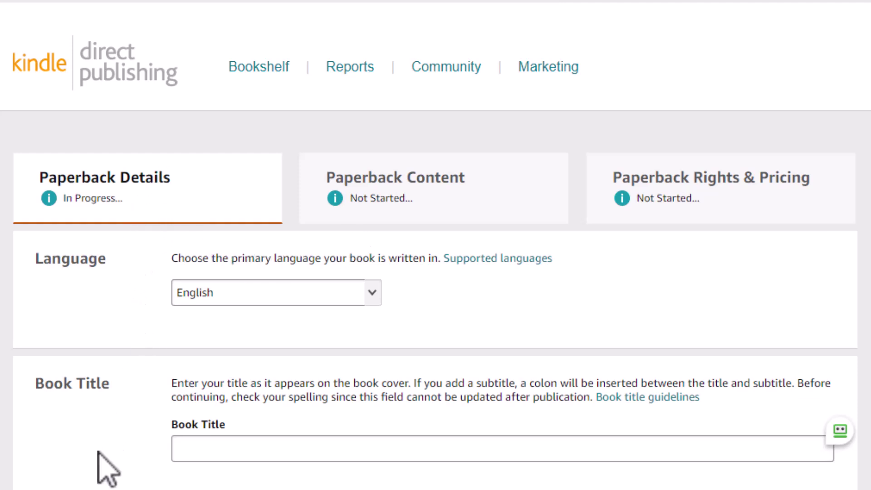
click(240, 447)
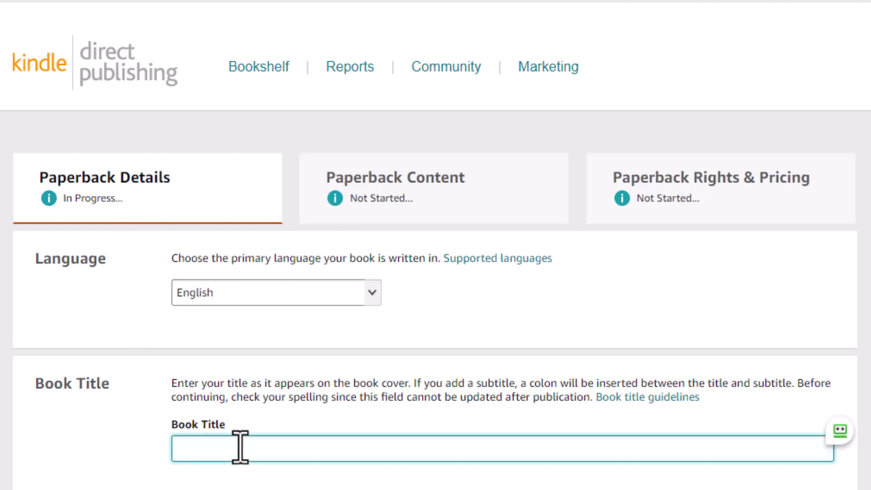
text(Moving Vi)
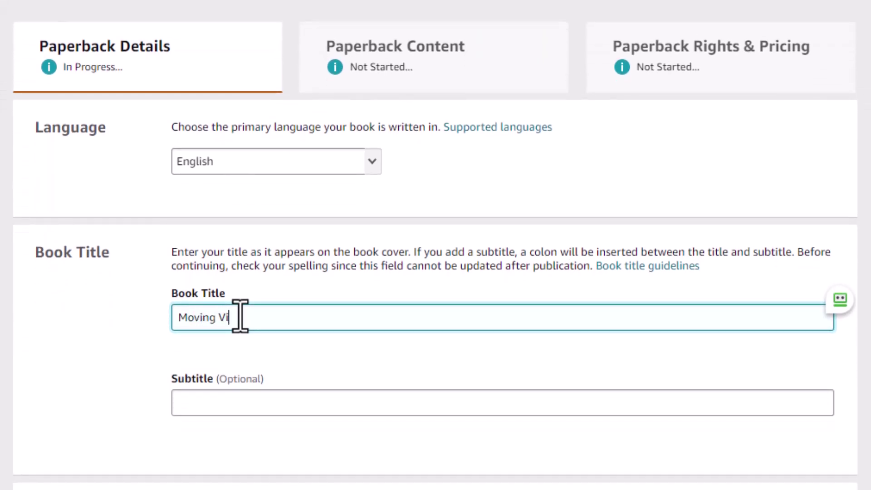
text(olation)
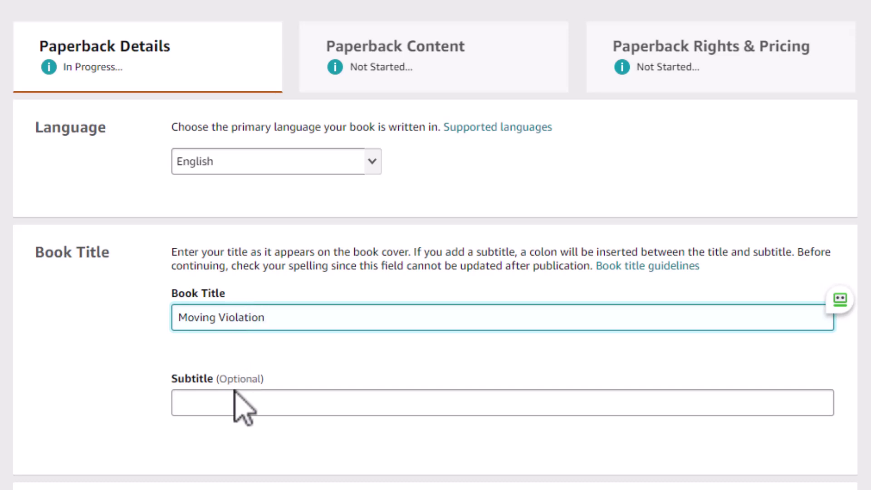
- Enter the subtitle 'A Small Town Cozy Mystery', correcting the stray typed letters
click(236, 405)
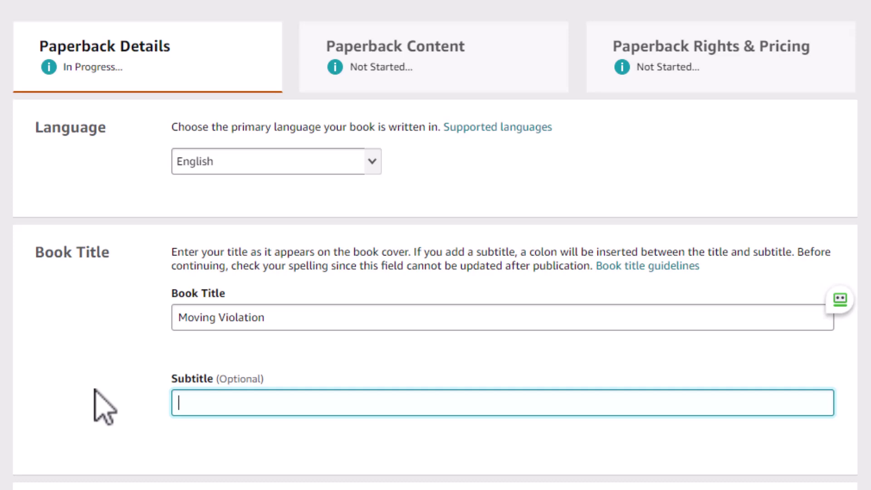
text(A Small Town )
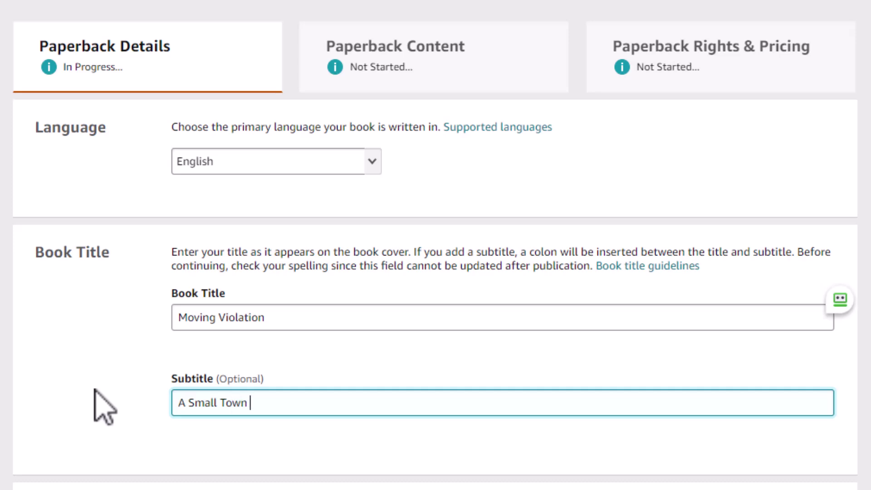
text(M)
key(BackSpace)
text(Cozy Mysteryt)
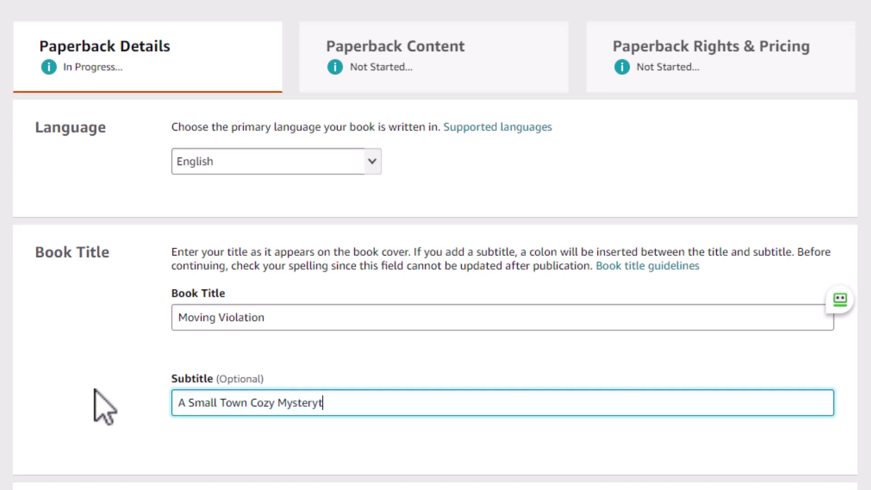
key(BackSpace)
scroll(127, 297, down, 4)
scroll(128, 297, down, 1)
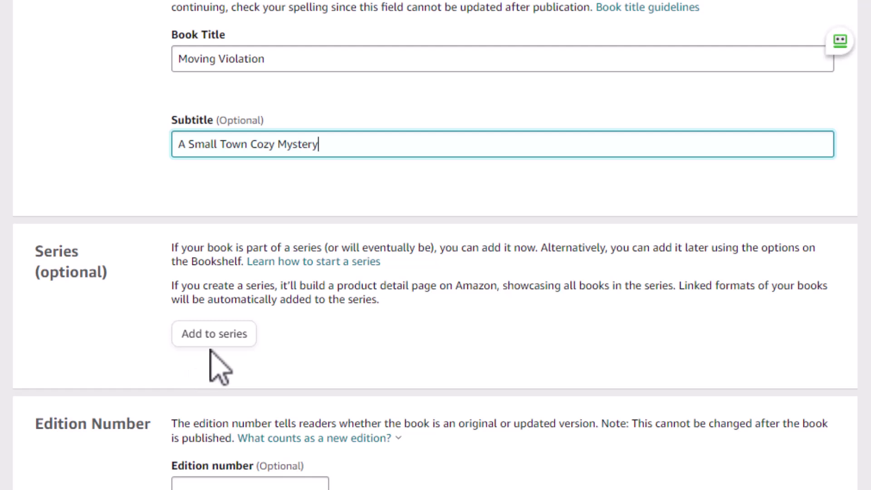
click(223, 335)
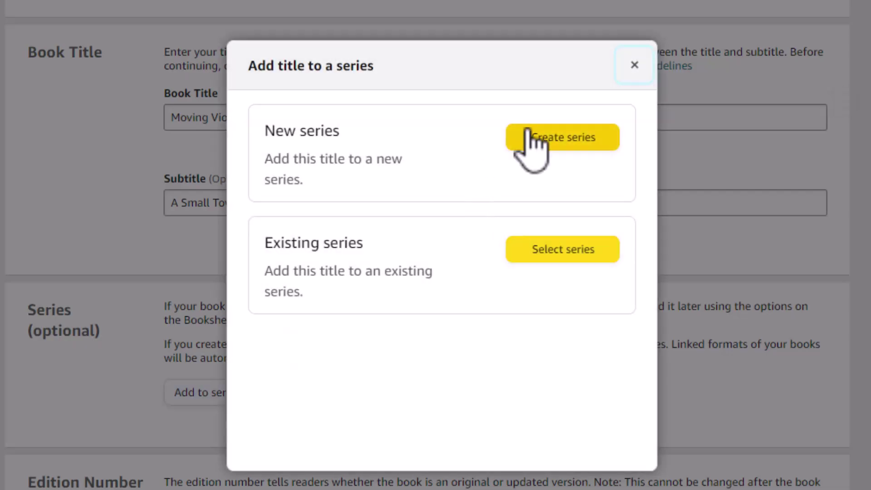
click(535, 249)
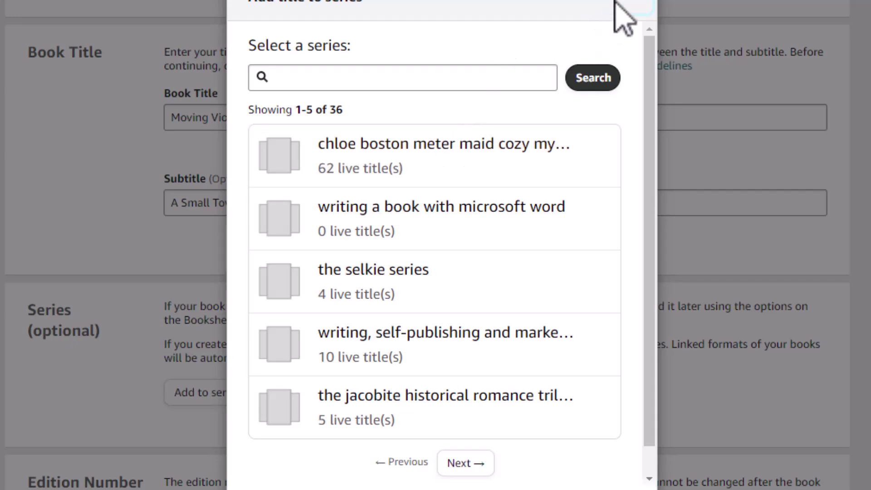
click(631, 4)
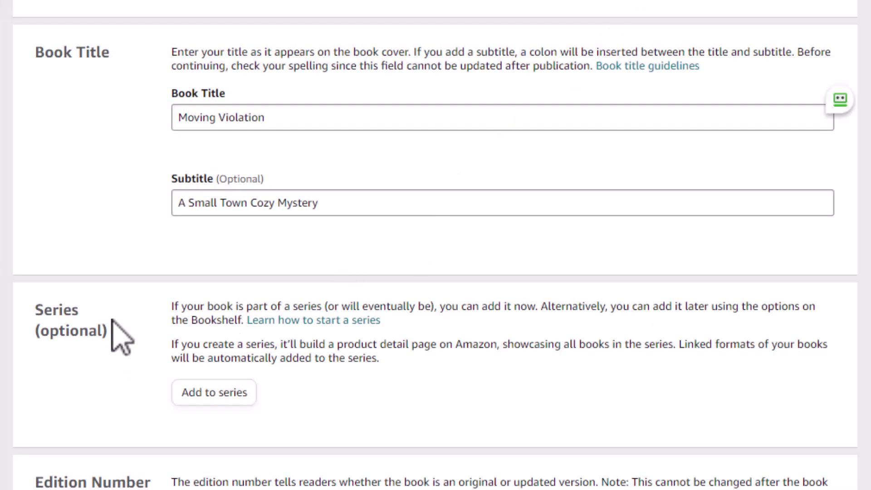
- Fill in the primary author's first and last name on the details form
scroll(113, 322, down, 4)
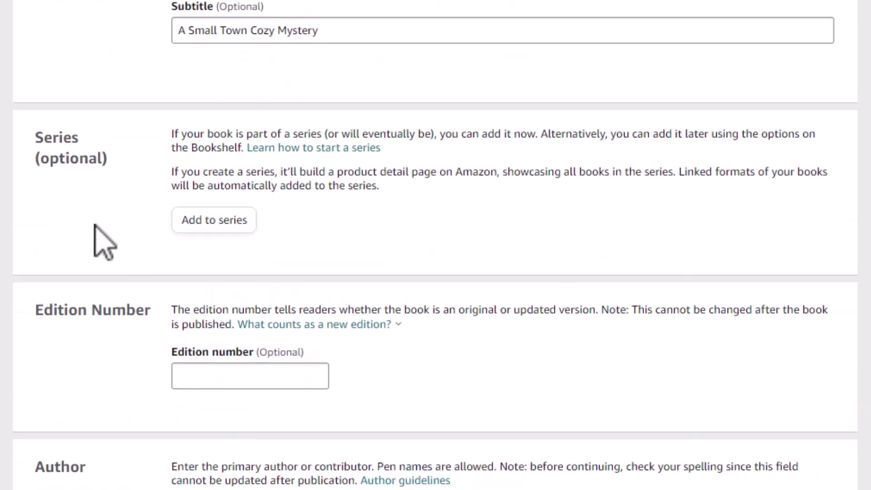
scroll(101, 240, down, 4)
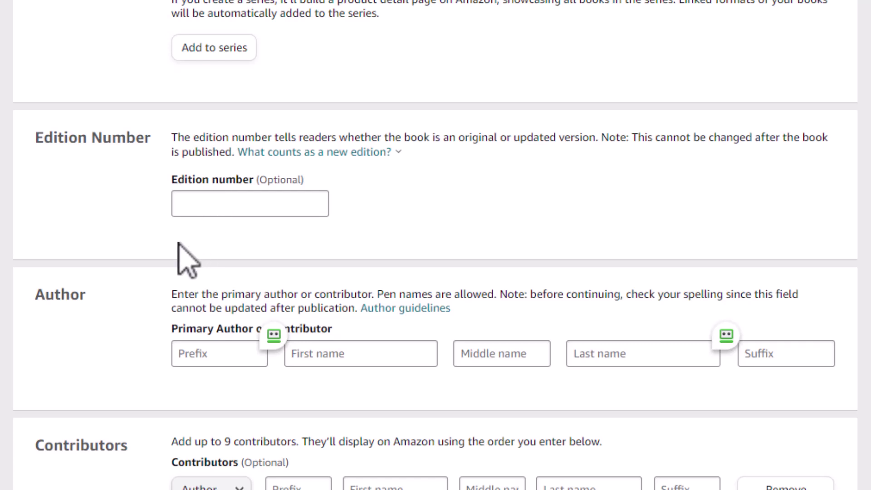
click(214, 200)
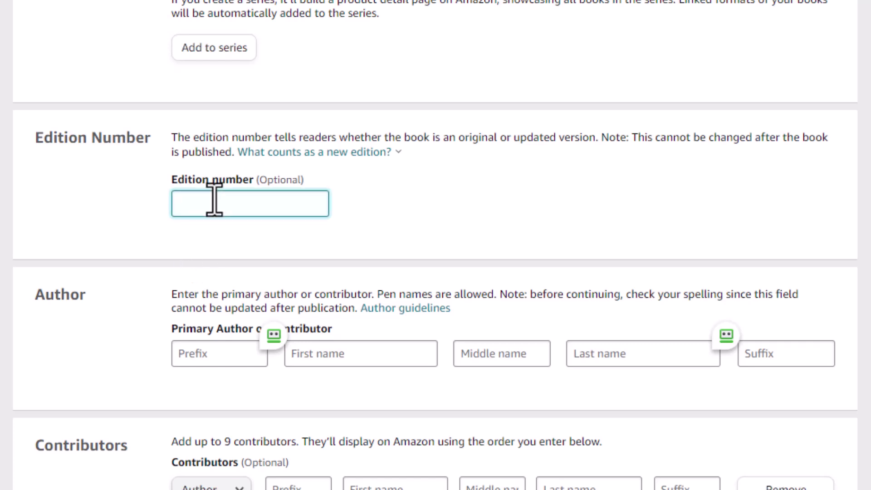
scroll(188, 240, down, 2)
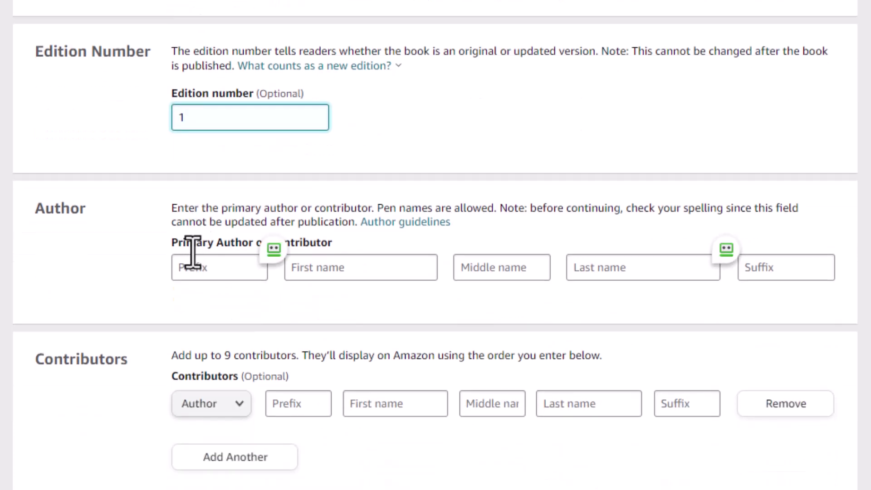
click(312, 268)
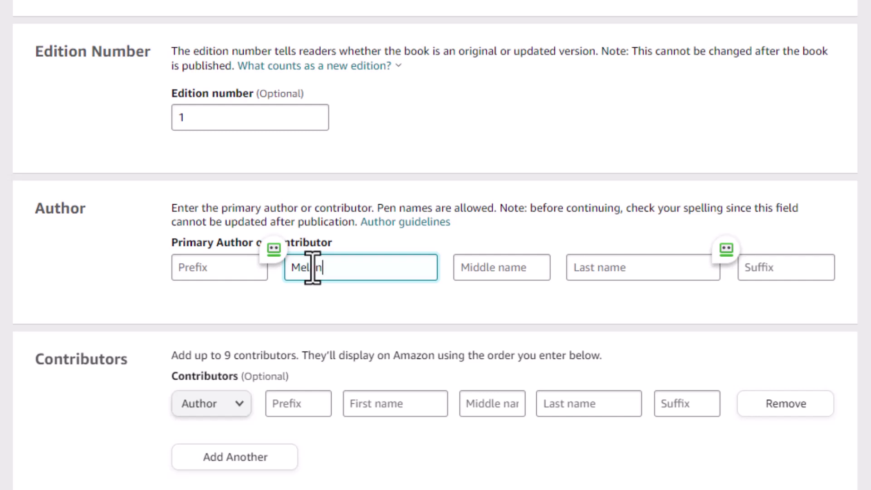
key(Tab)
key(Tab)
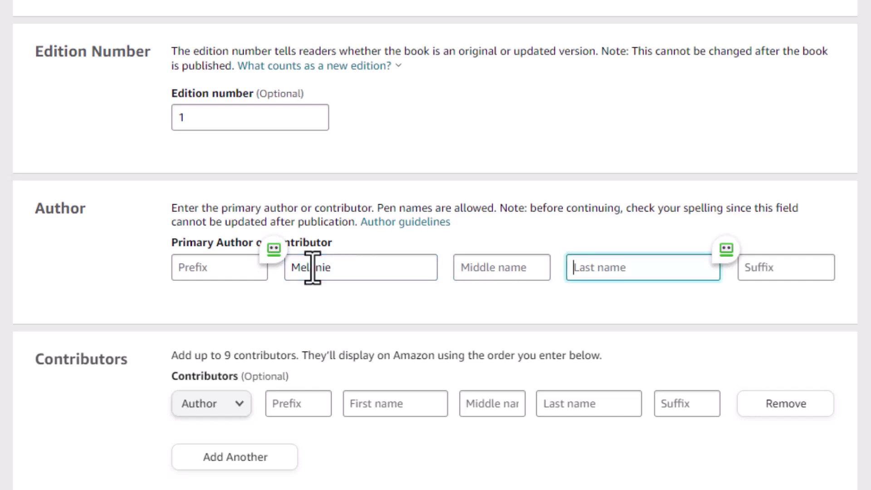
text(Jackson)
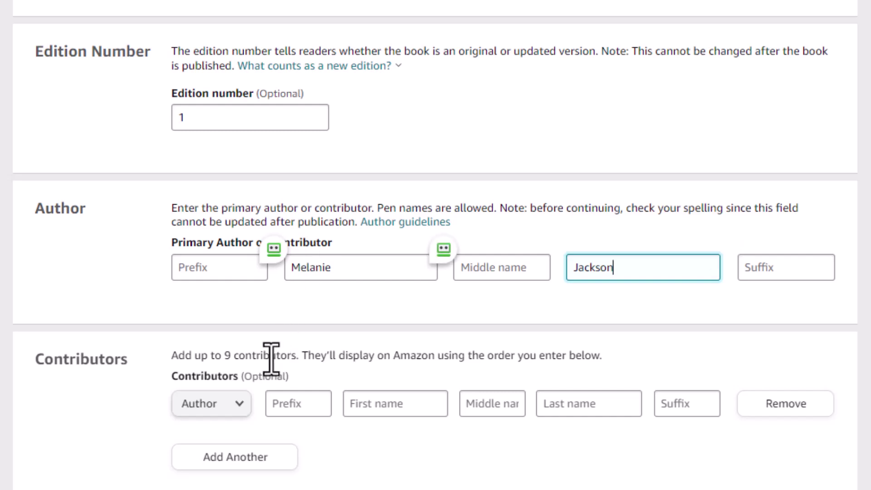
- Read the 'How do I format the description?' guidance
scroll(274, 399, down, 4)
click(277, 389)
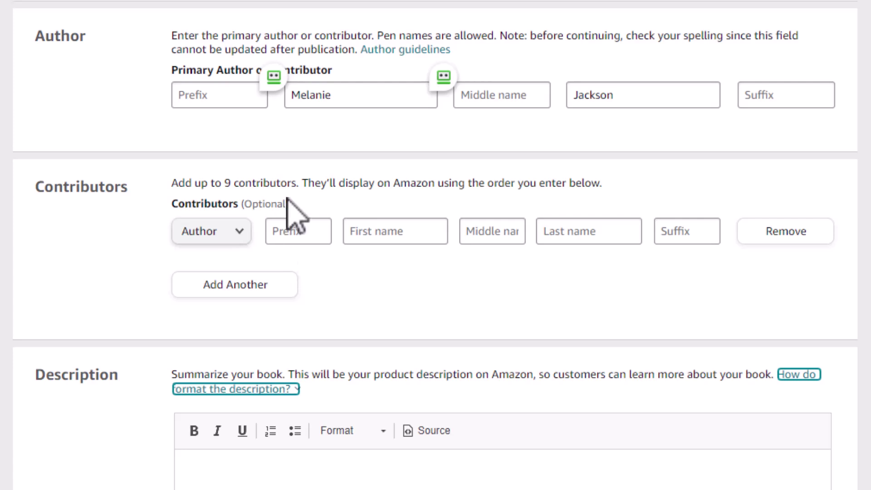
scroll(271, 196, down, 5)
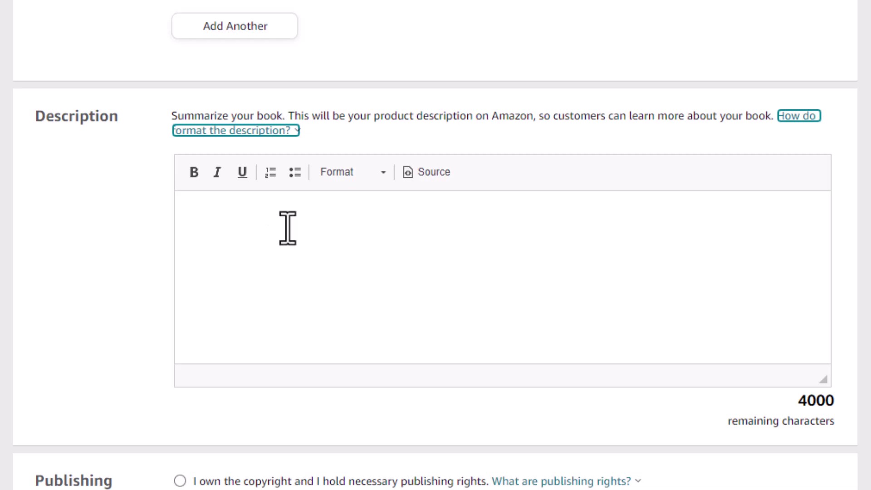
scroll(287, 228, down, 2)
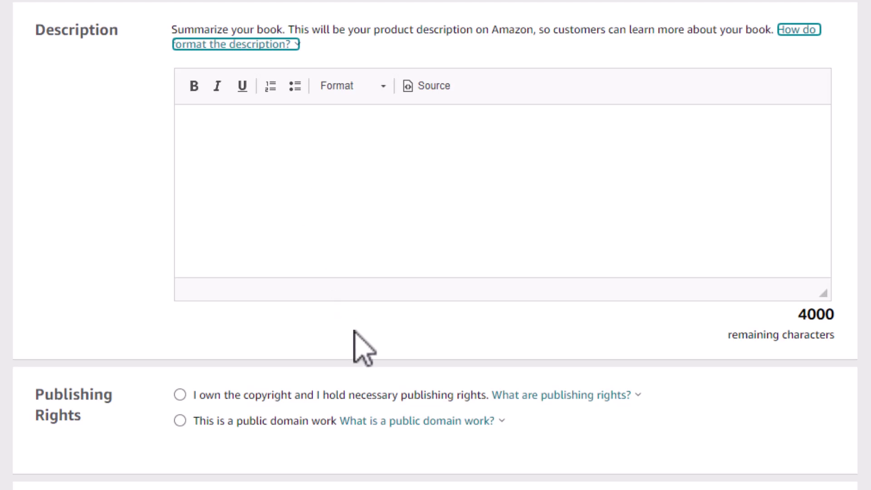
- Copy the full Hope Falls blurb from Word and switch back to the KDP details page
mouse_move(448, 480)
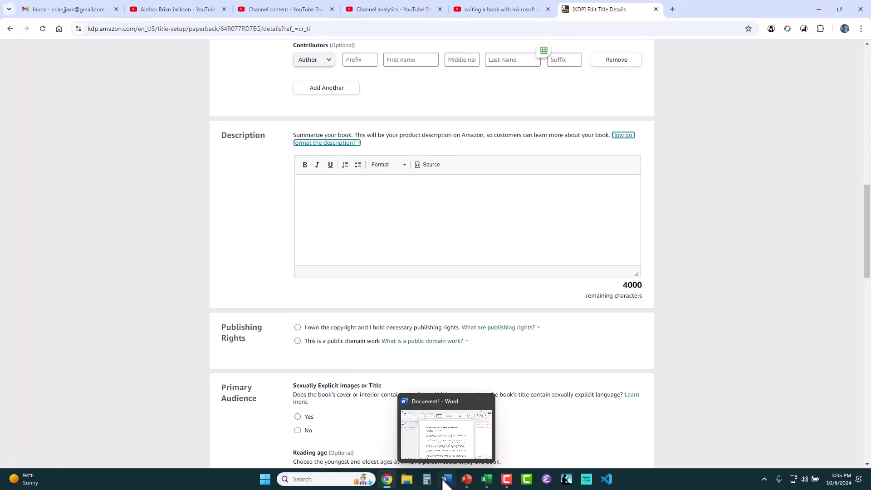
click(419, 406)
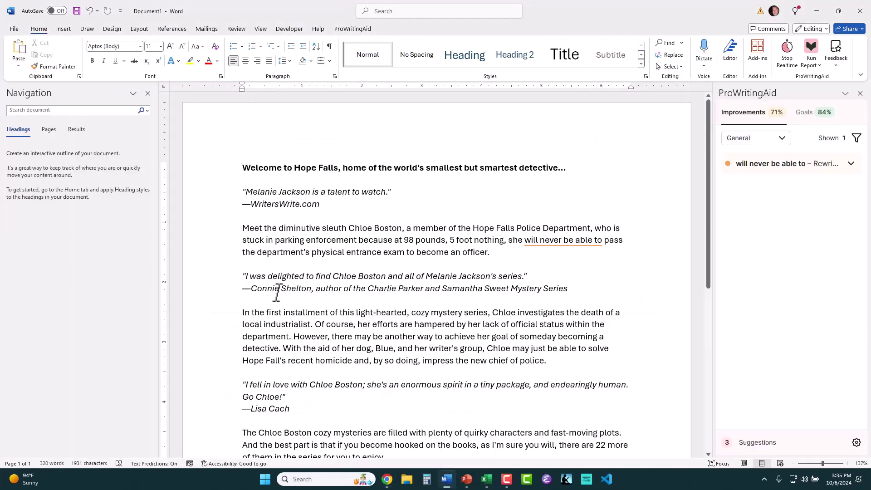
scroll(224, 226, down, 5)
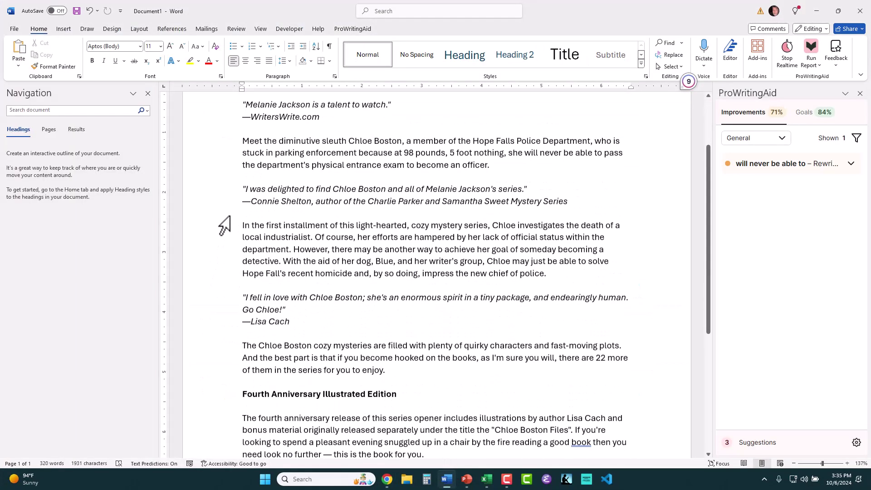
scroll(224, 225, up, 3)
scroll(224, 225, up, 2)
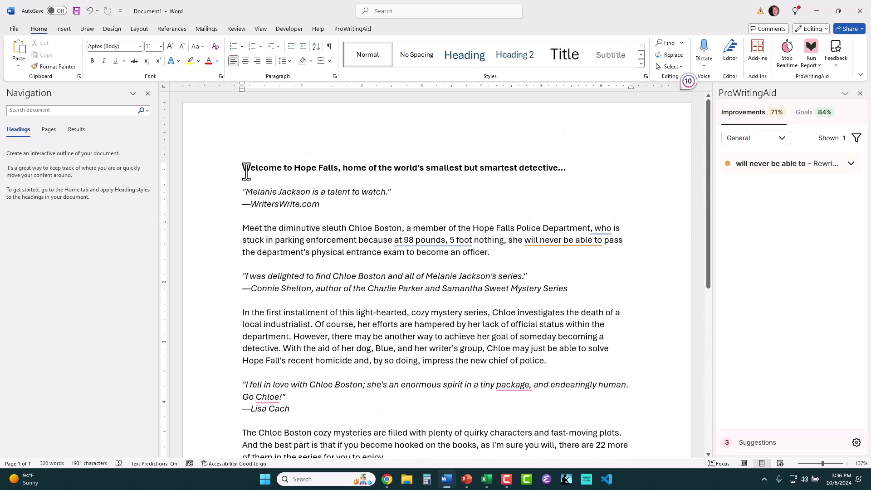
drag(244, 166, 528, 379)
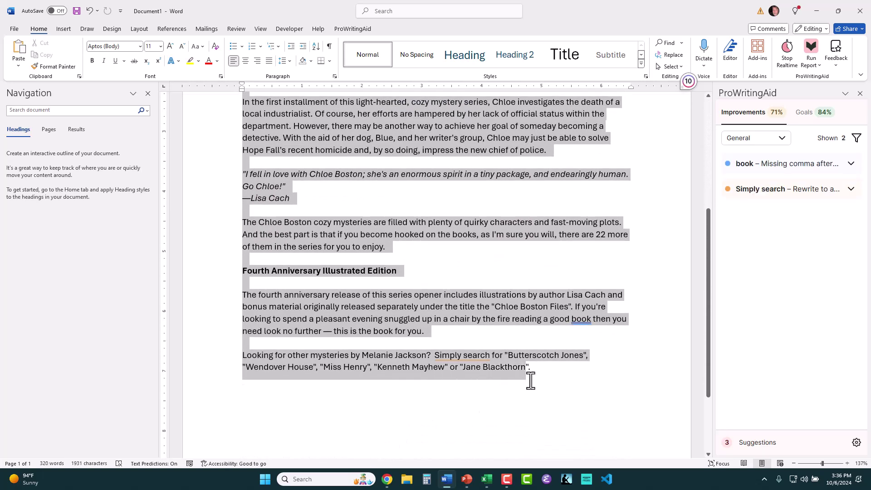
right_click(359, 304)
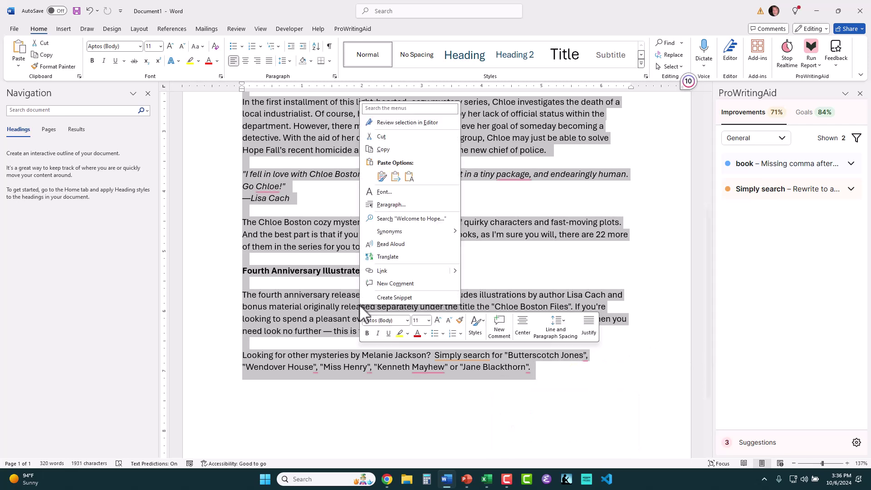
click(386, 150)
mouse_move(393, 483)
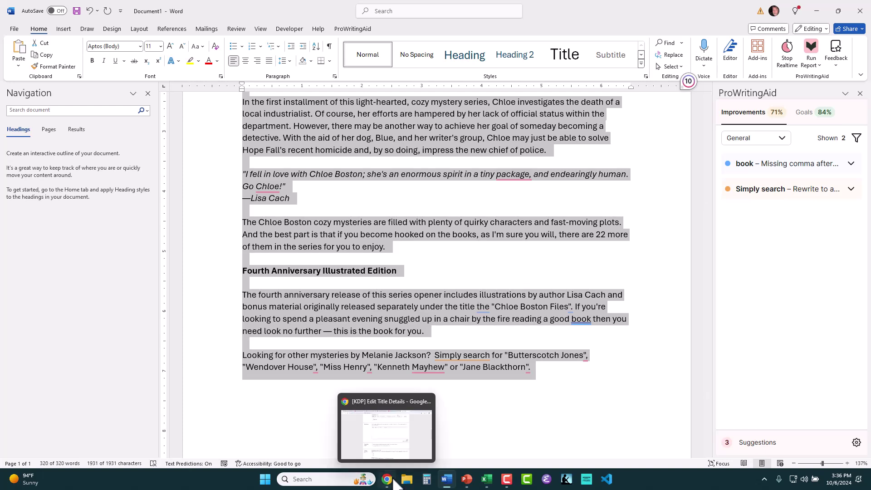
click(395, 436)
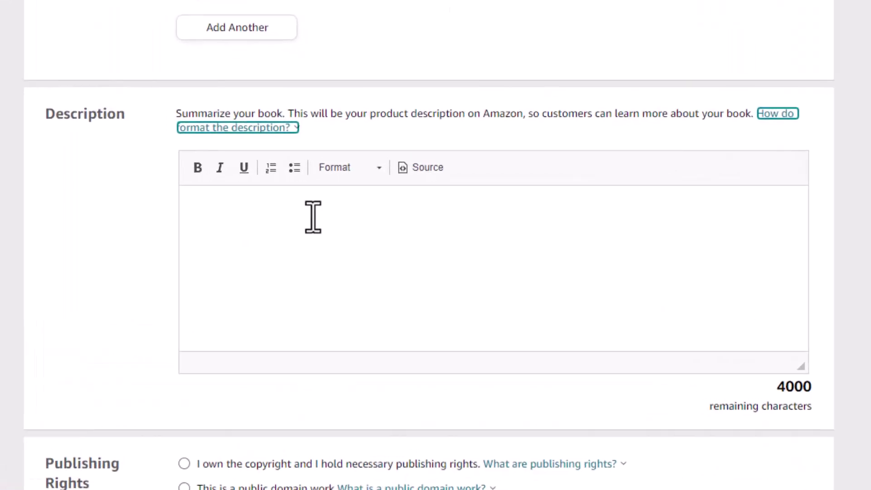
- Paste the copied blurb into the Description box, leaving 1967 characters remaining
click(312, 218)
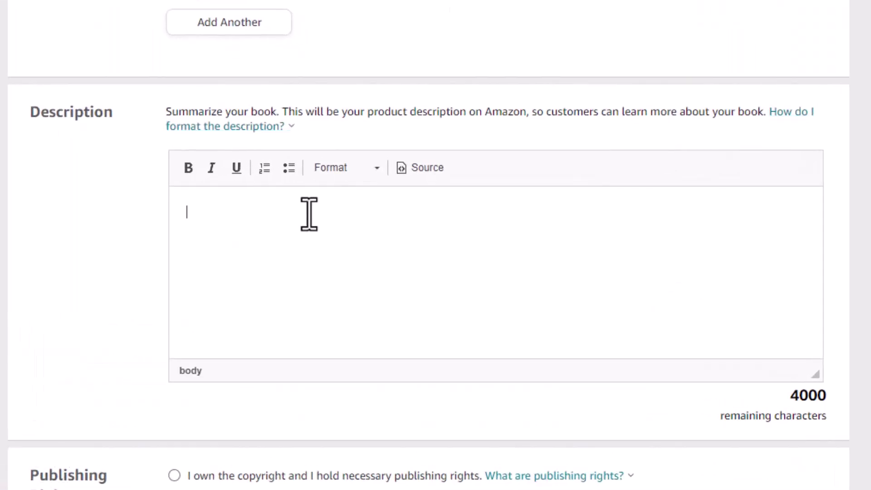
right_click(309, 213)
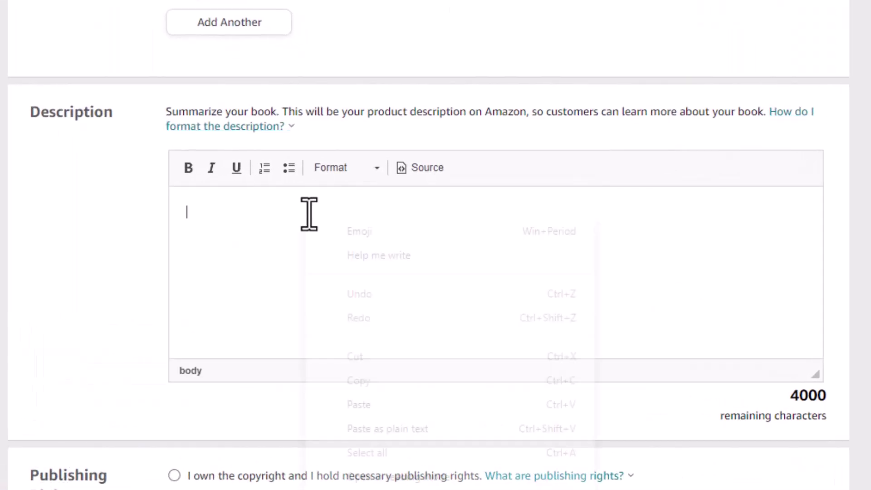
click(354, 401)
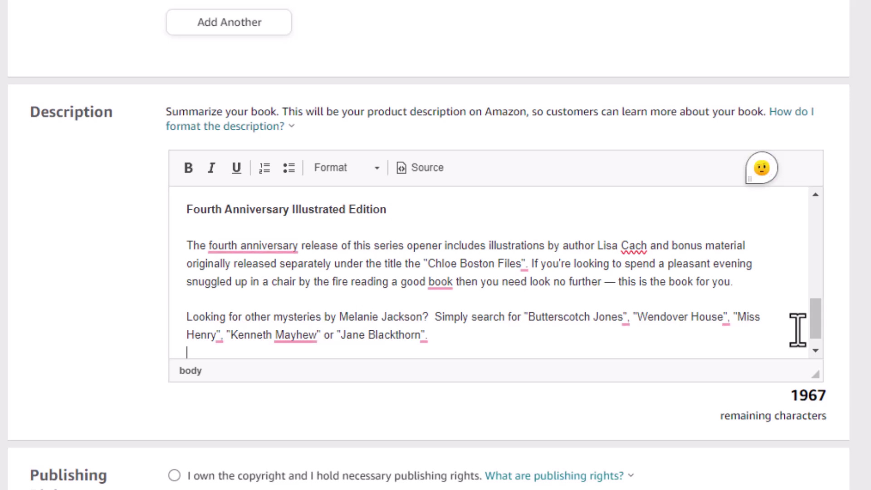
drag(816, 325, 823, 221)
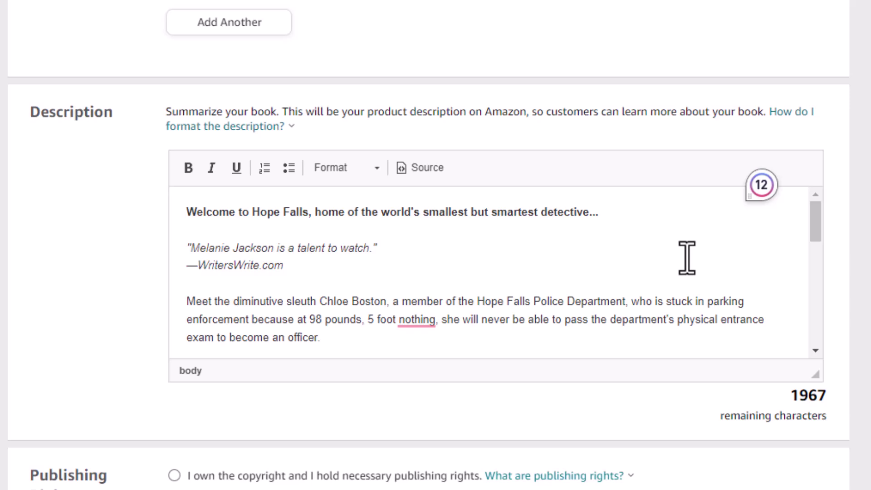
scroll(482, 343, down, 2)
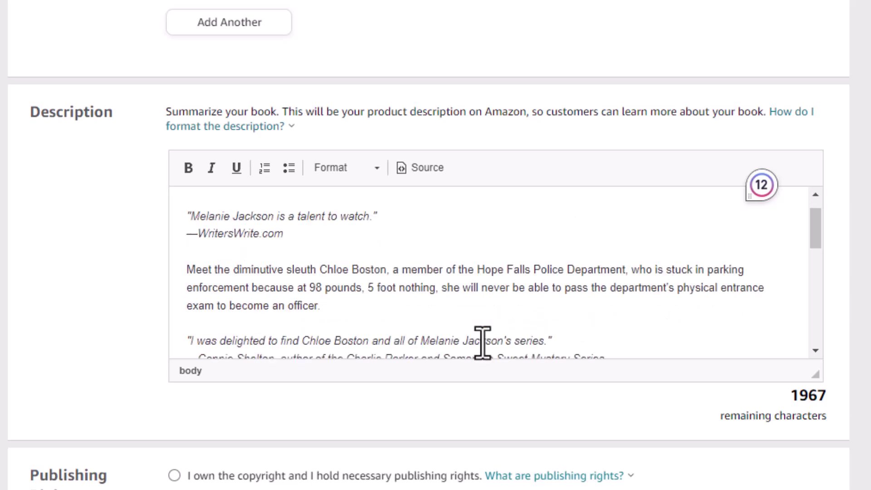
- Declare owned publishing rights, answer No to sexually explicit content, and keep Amazon.com as marketplace
scroll(46, 399, down, 4)
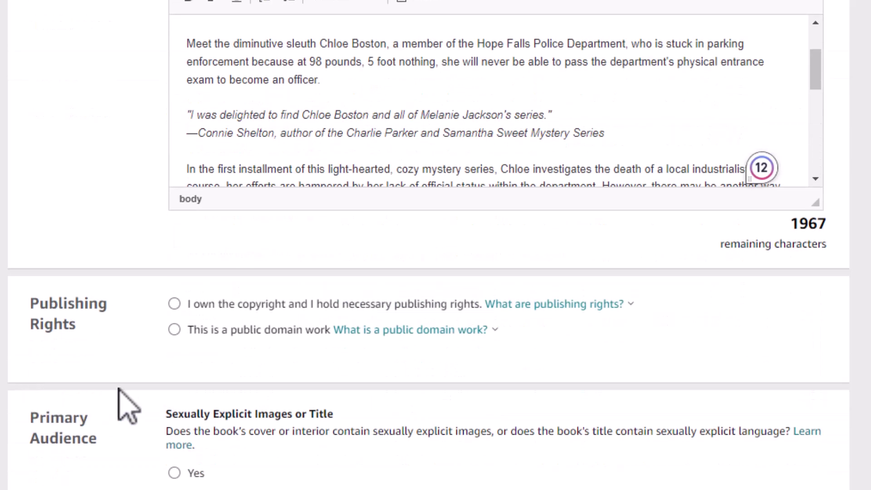
click(174, 303)
scroll(102, 404, down, 4)
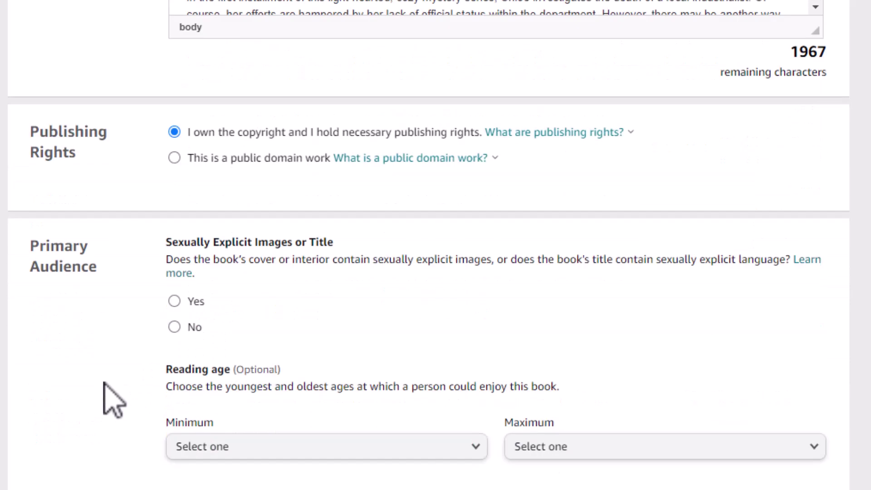
click(174, 327)
scroll(132, 398, down, 5)
scroll(131, 386, down, 2)
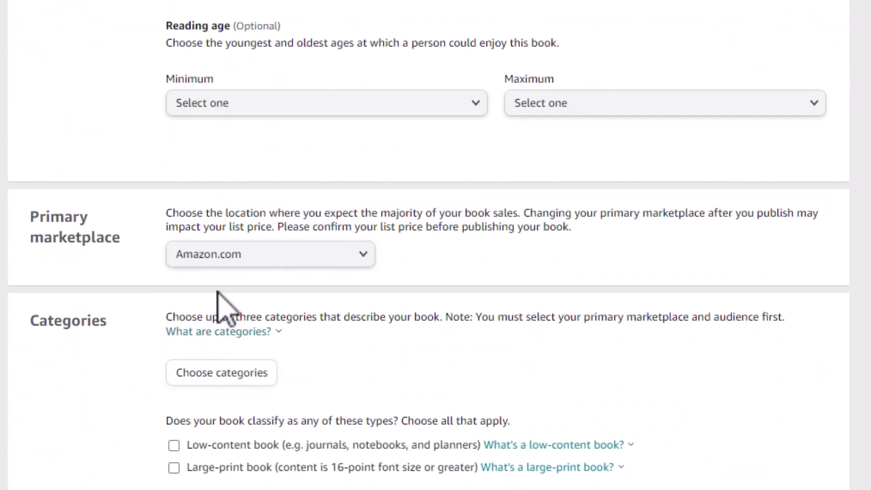
click(364, 251)
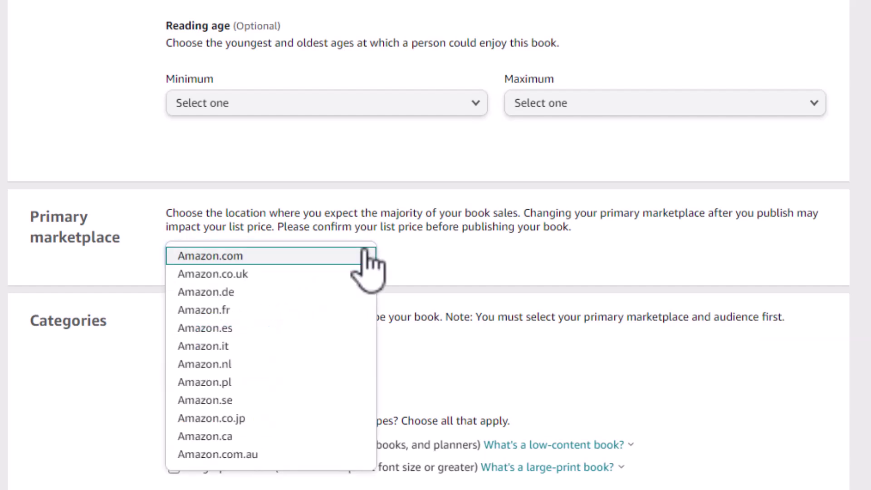
click(395, 265)
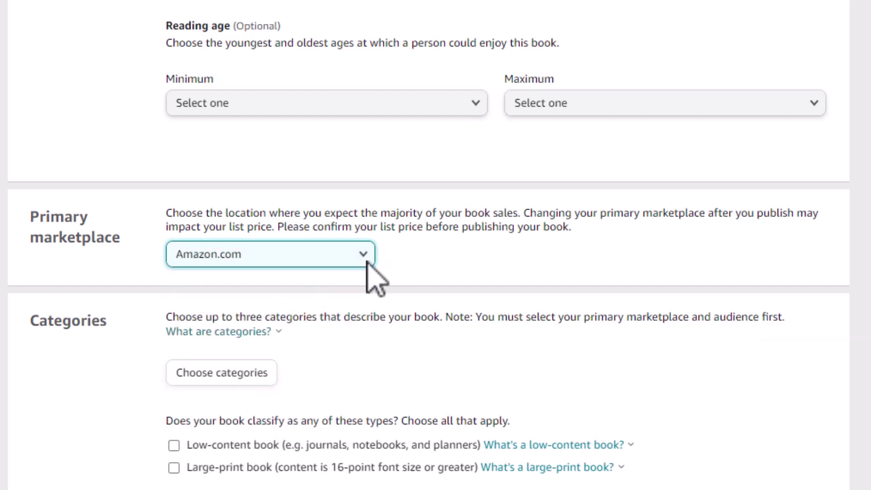
scroll(181, 301, down, 2)
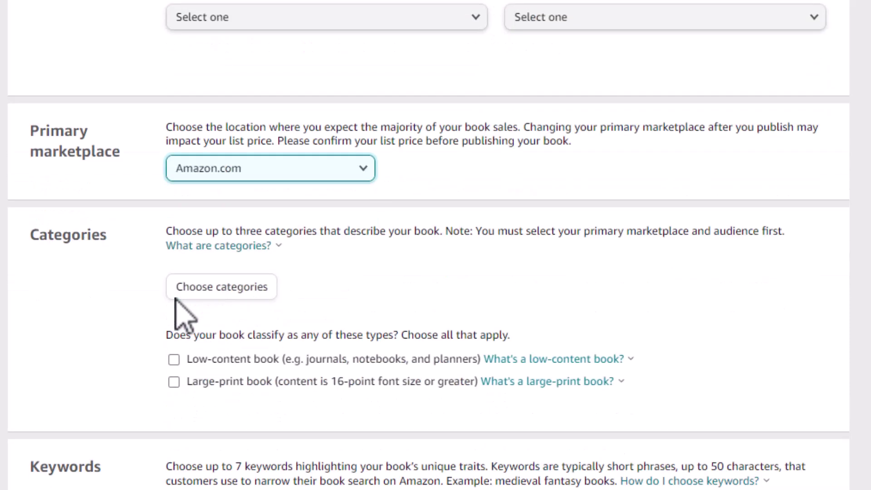
- Pick Books › Mystery, Thriller & Suspense › Mystery › Cozy › General in the Categories dialog and save
click(234, 287)
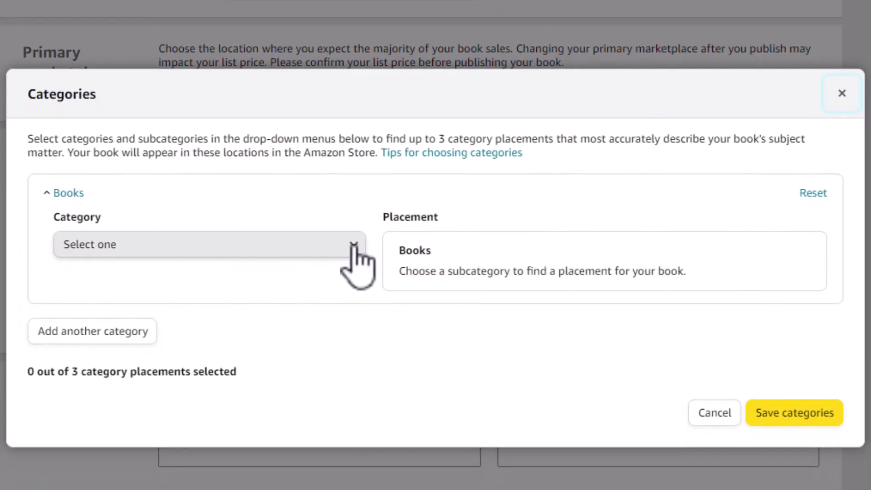
click(355, 247)
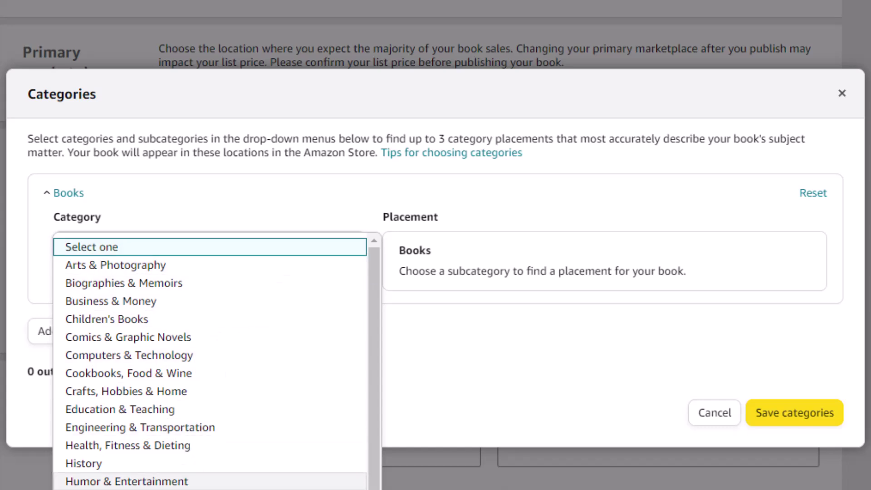
text(my)
key(Return)
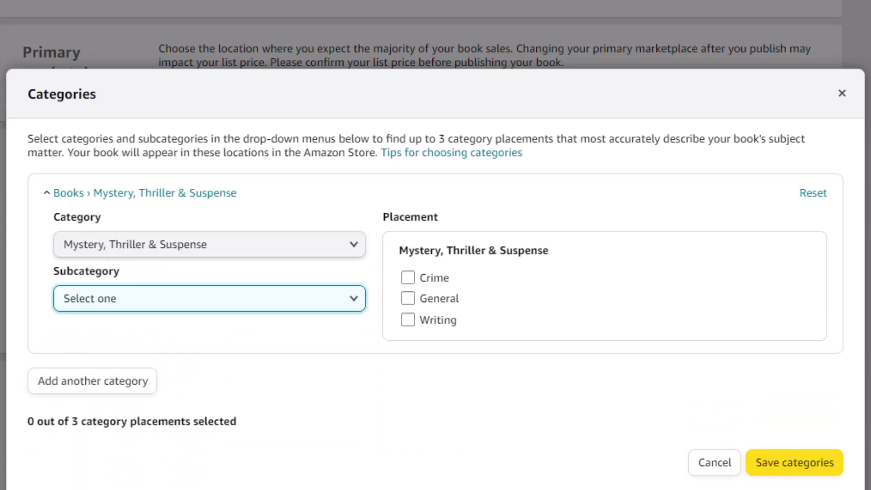
click(353, 299)
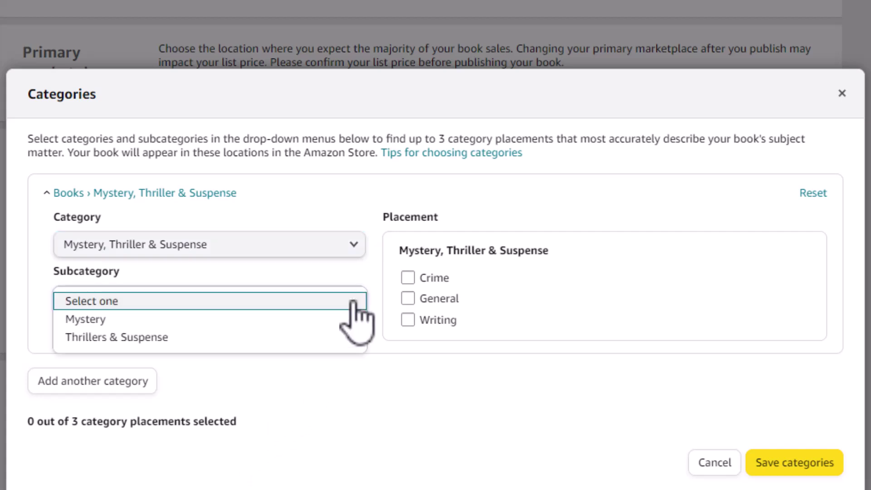
click(347, 319)
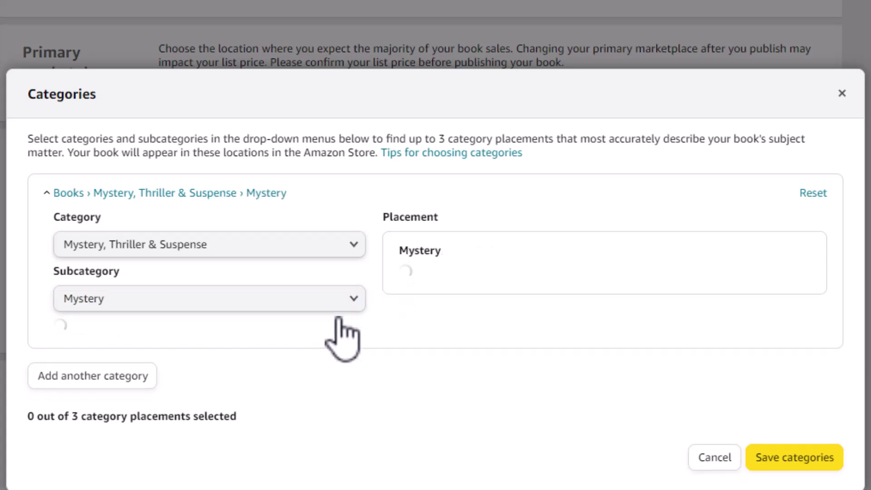
click(343, 355)
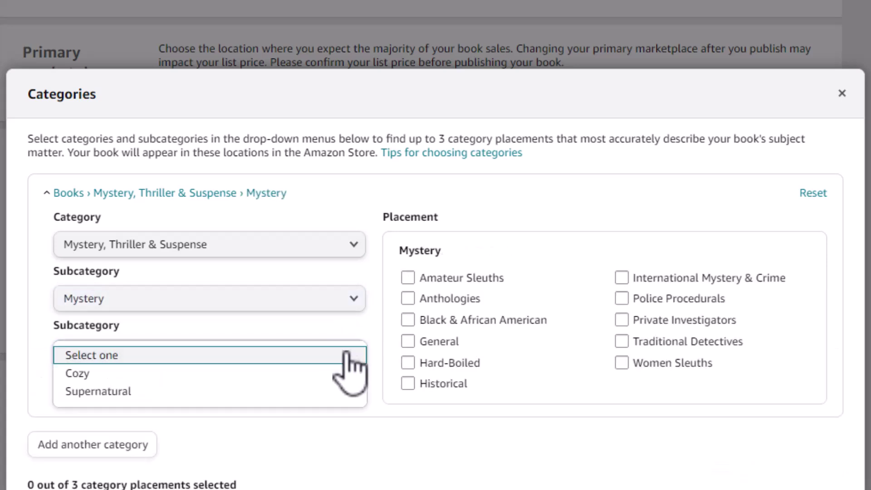
click(321, 371)
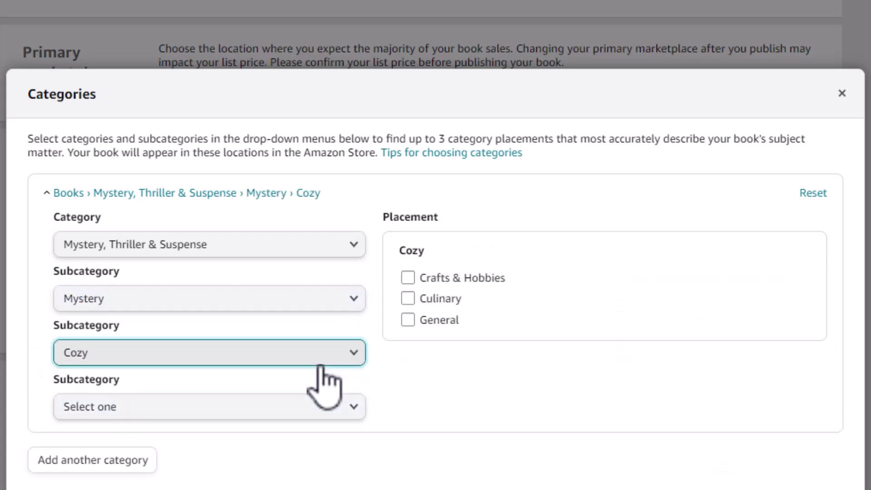
click(407, 321)
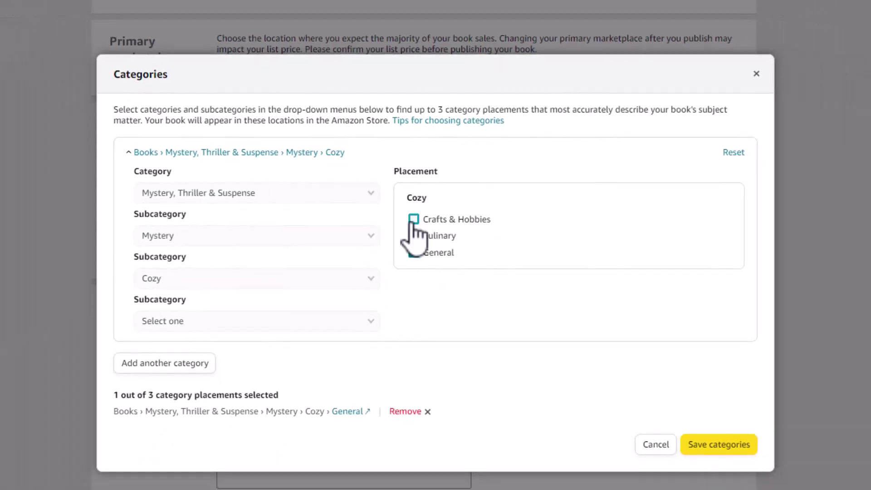
click(413, 220)
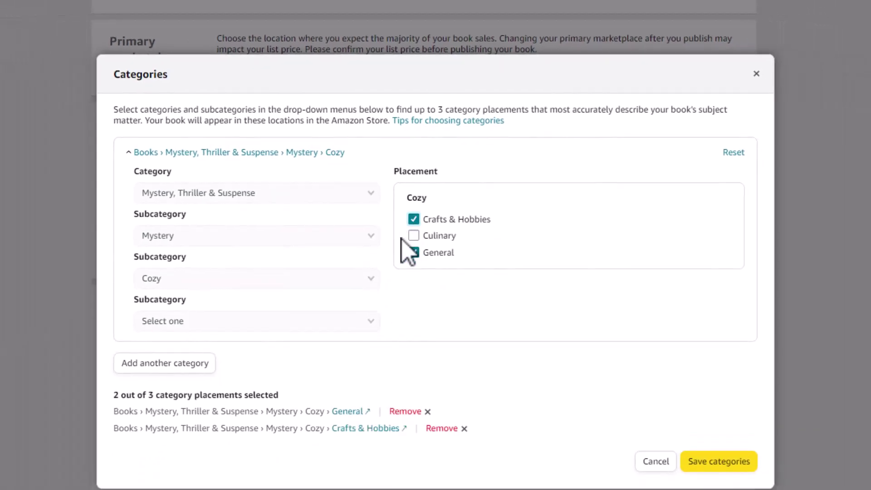
click(414, 220)
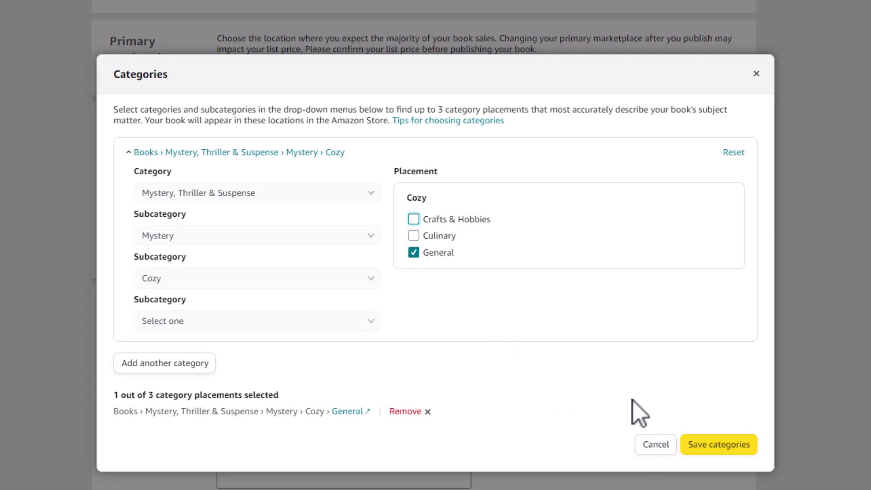
click(709, 440)
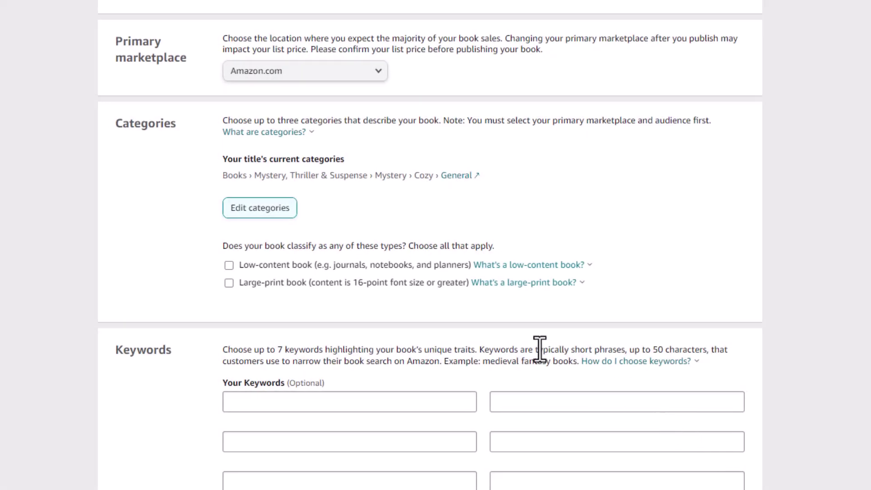
scroll(308, 179, down, 2)
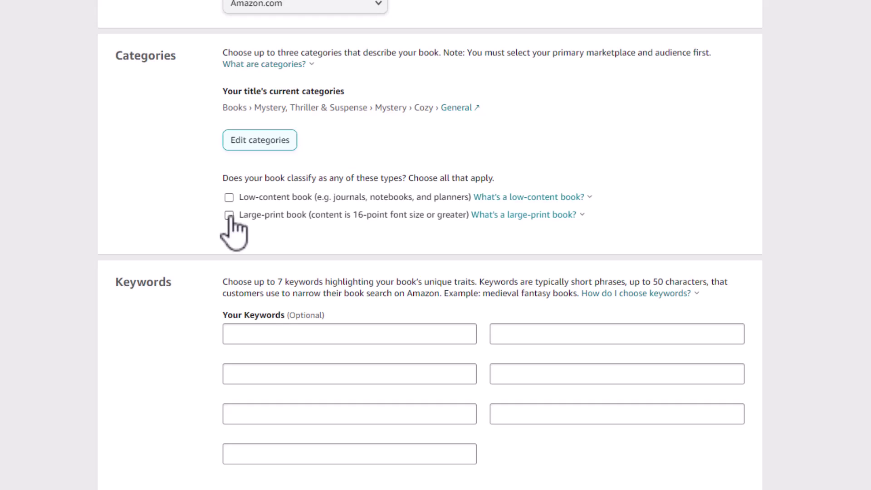
scroll(196, 235, down, 3)
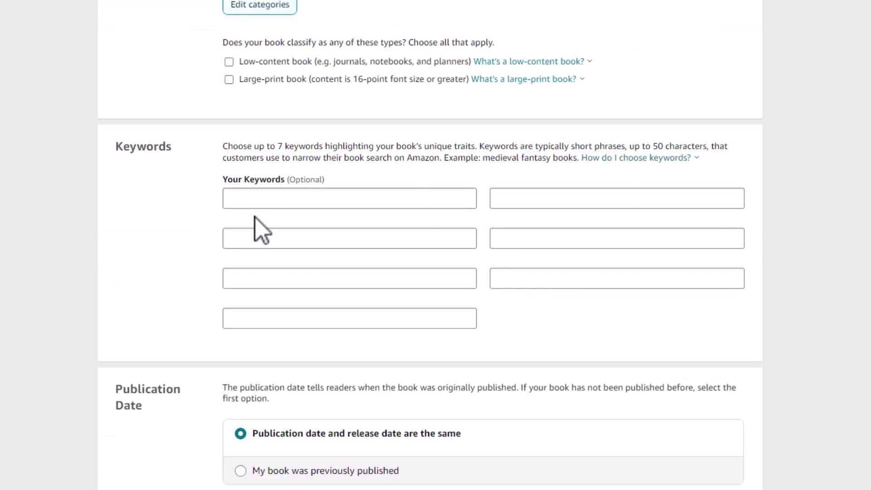
click(276, 200)
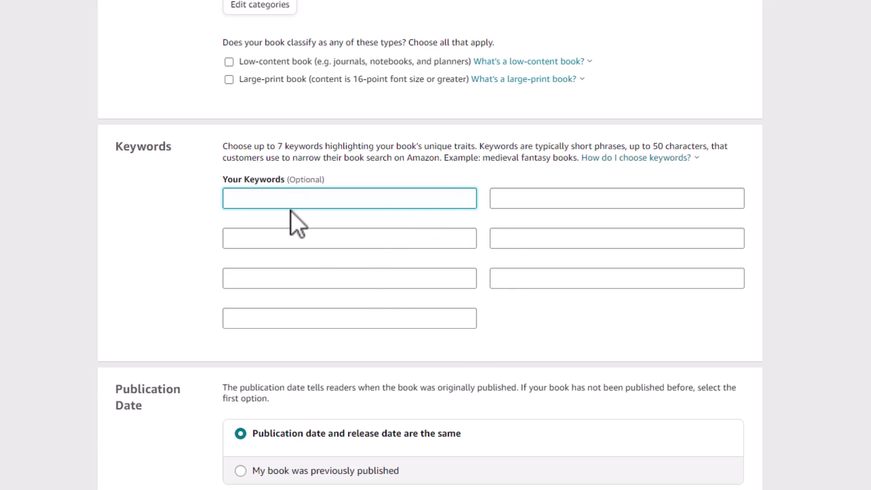
scroll(292, 215, down, 2)
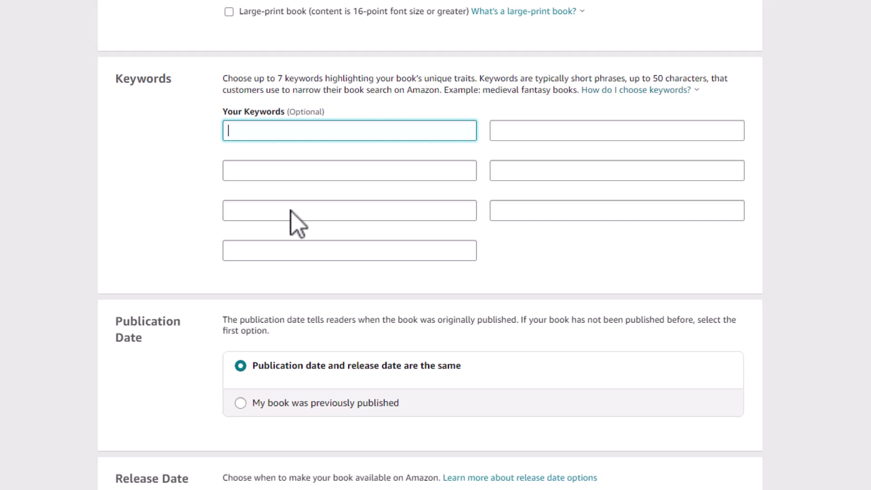
scroll(290, 210, down, 5)
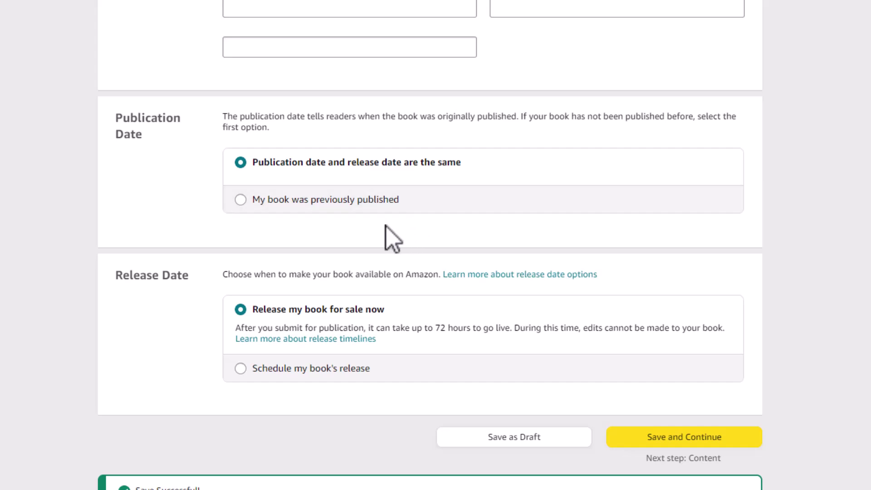
scroll(384, 226, down, 2)
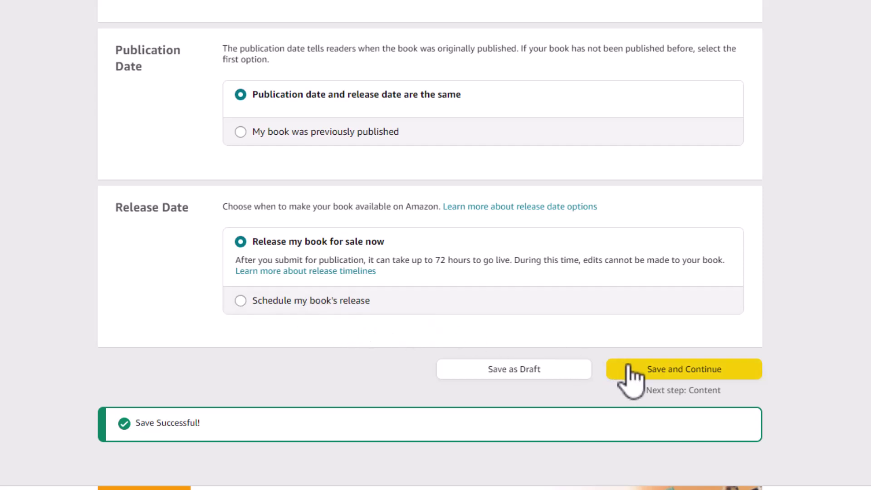
scroll(451, 286, up, 15)
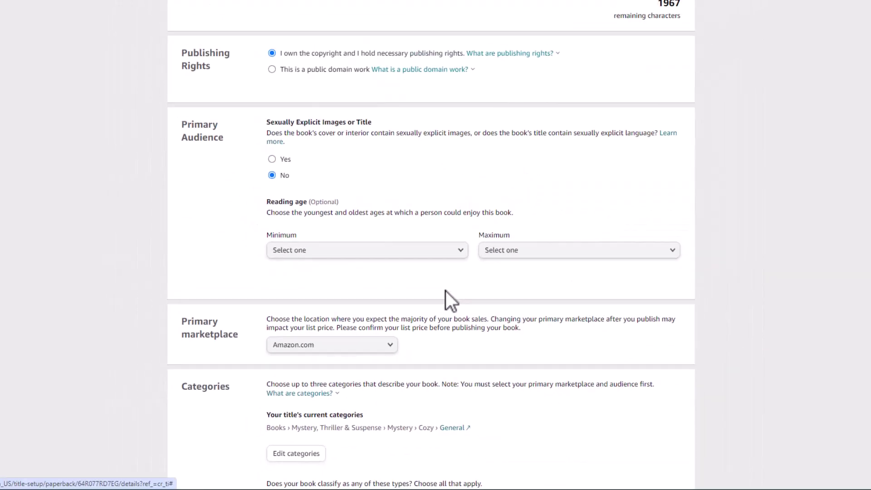
scroll(445, 292, up, 15)
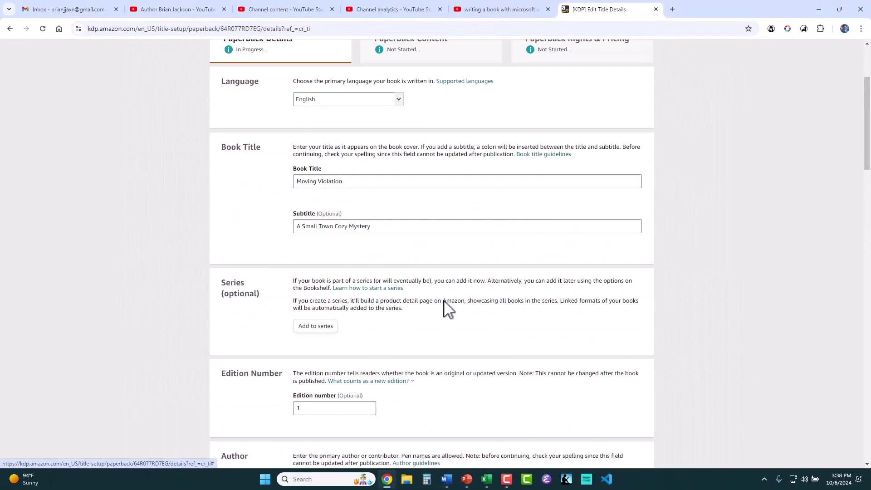
scroll(445, 301, down, 15)
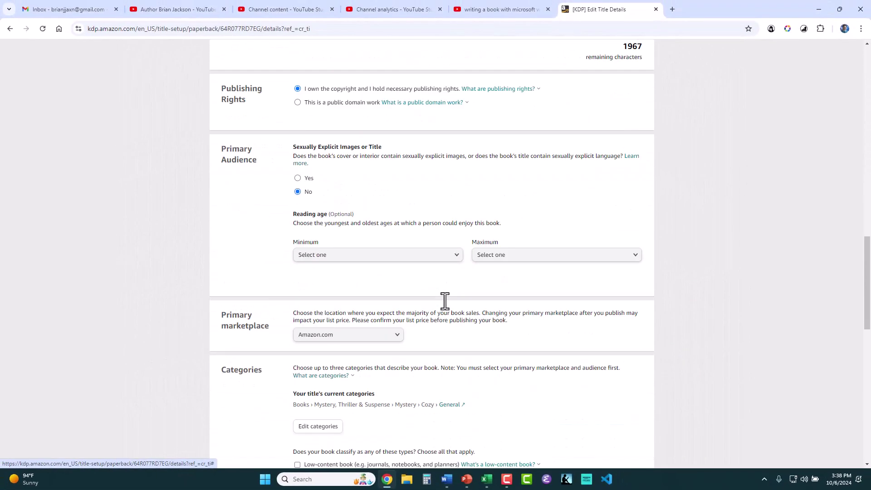
scroll(445, 300, down, 13)
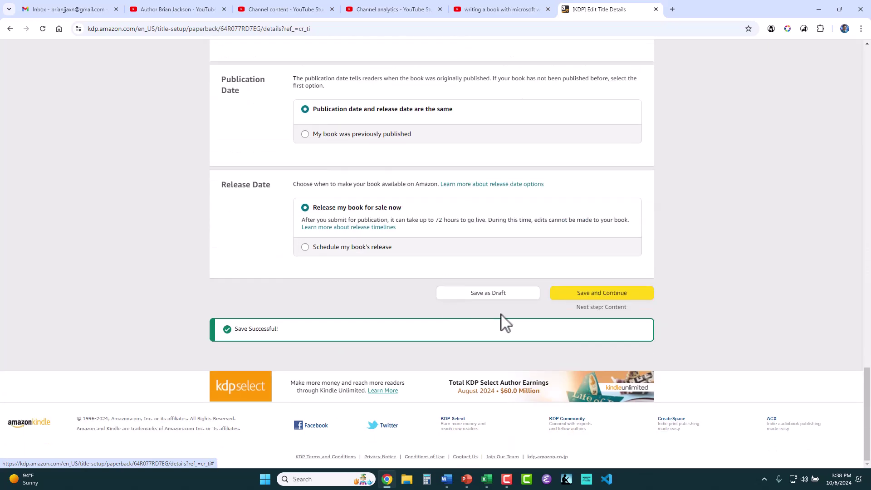
- Save the paperback details and assign a free KDP ISBN on the Paperback Content step
click(576, 296)
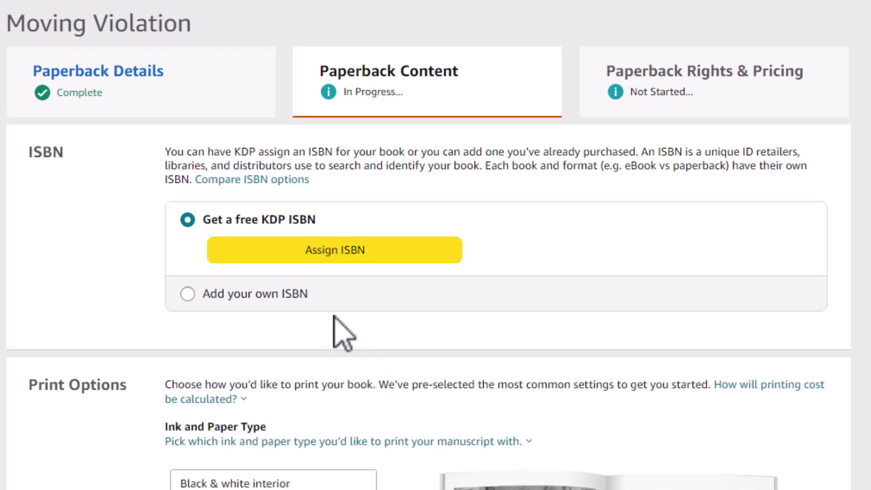
click(314, 249)
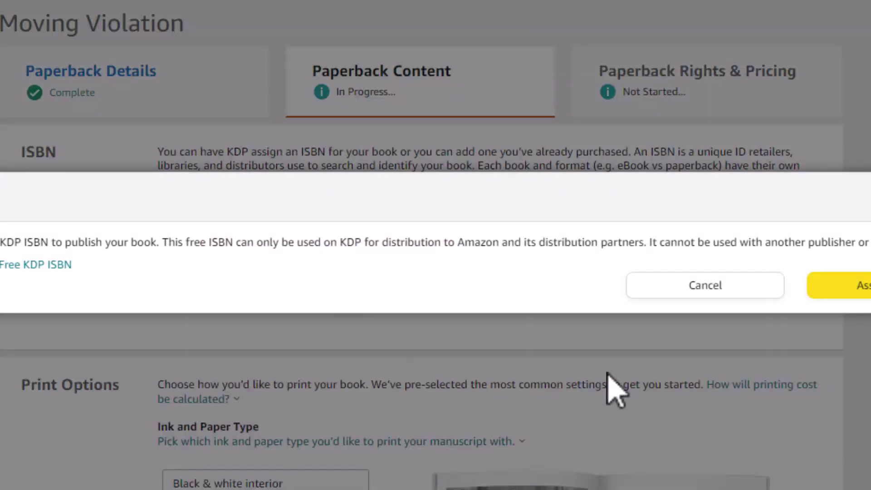
click(844, 286)
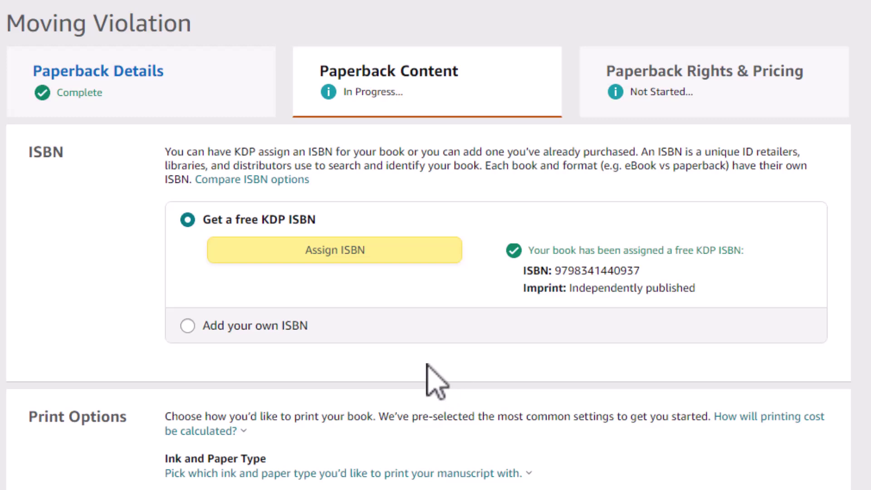
scroll(311, 295, down, 6)
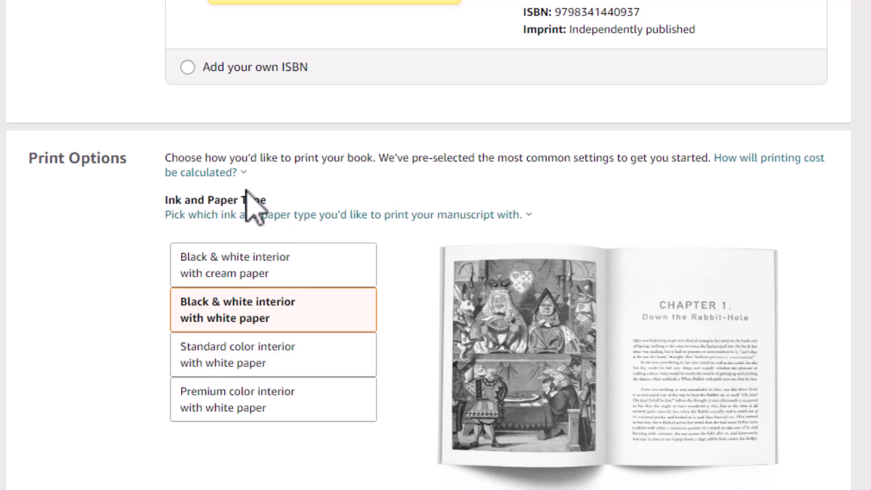
- Read how printing cost is calculated, then list trim sizes other than the current 6 x 9 in
click(246, 174)
scroll(246, 182, down, 2)
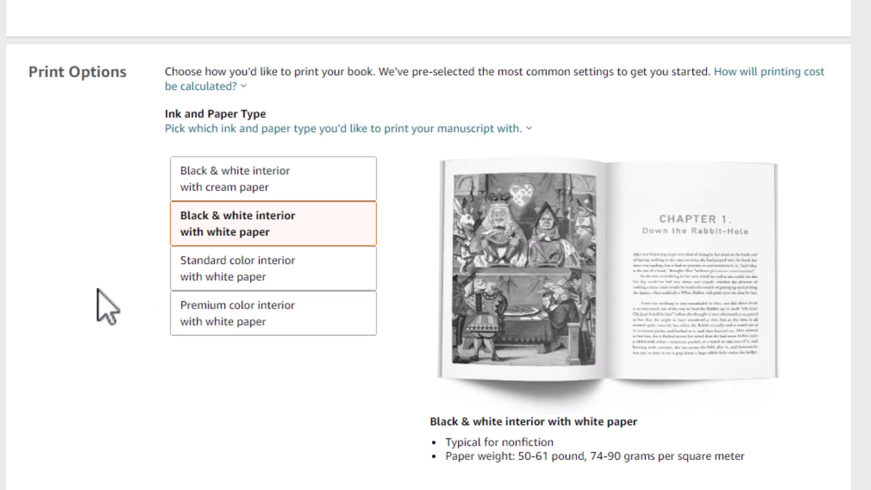
scroll(103, 308, down, 4)
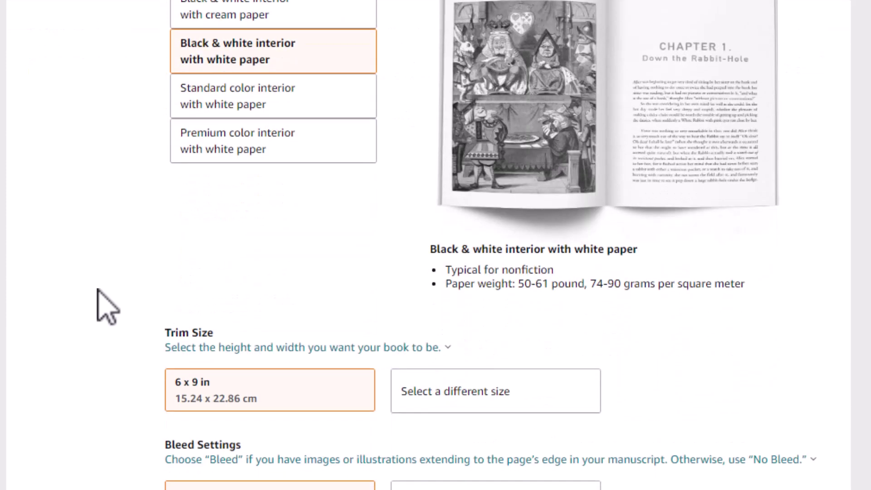
scroll(104, 308, down, 2)
scroll(98, 290, down, 2)
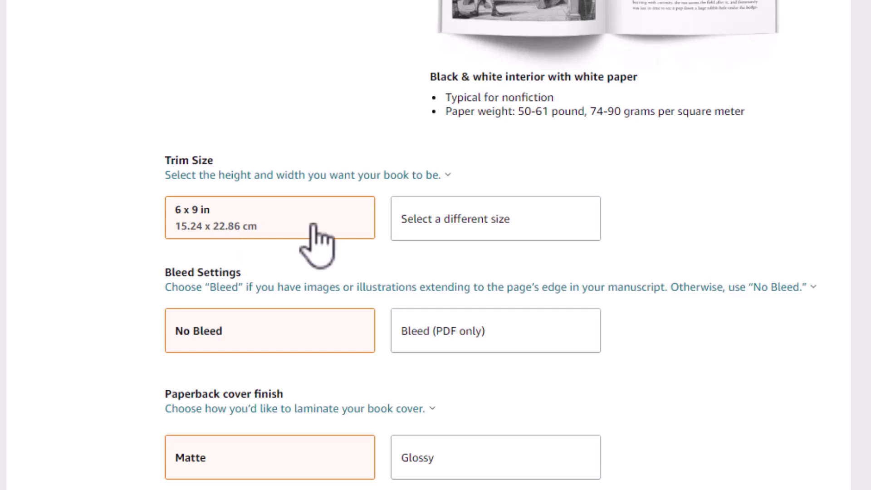
click(423, 220)
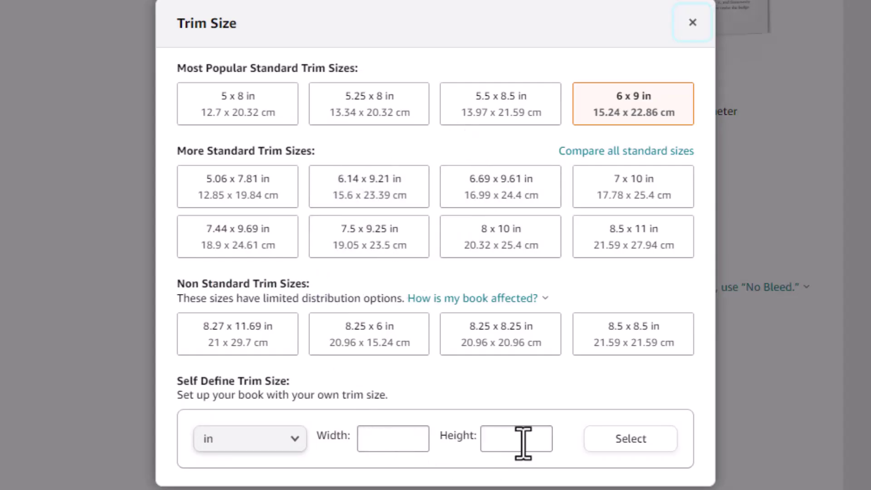
- Close the trim size choices, keeping 6 x 9 in with No Bleed and Matte finish
click(691, 23)
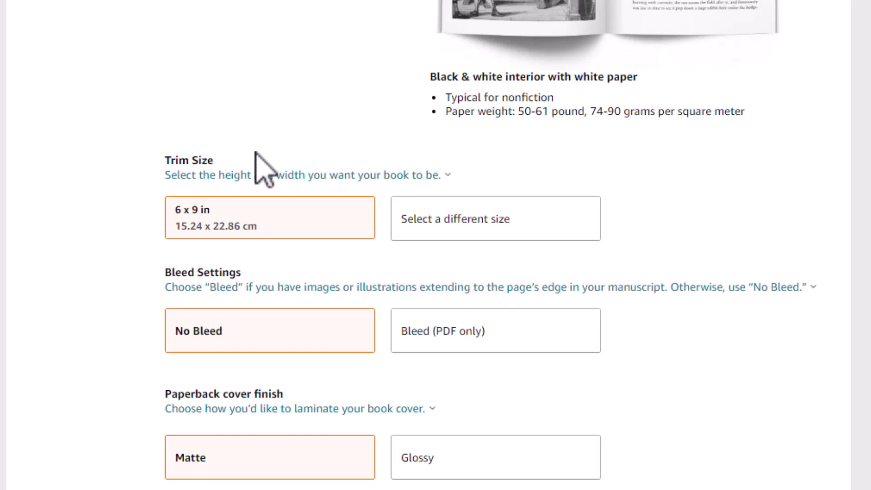
mouse_move(244, 175)
- Upload Moving Violation.docx from Documents as the manuscript, then scroll to the Book Cover section
scroll(134, 212, down, 2)
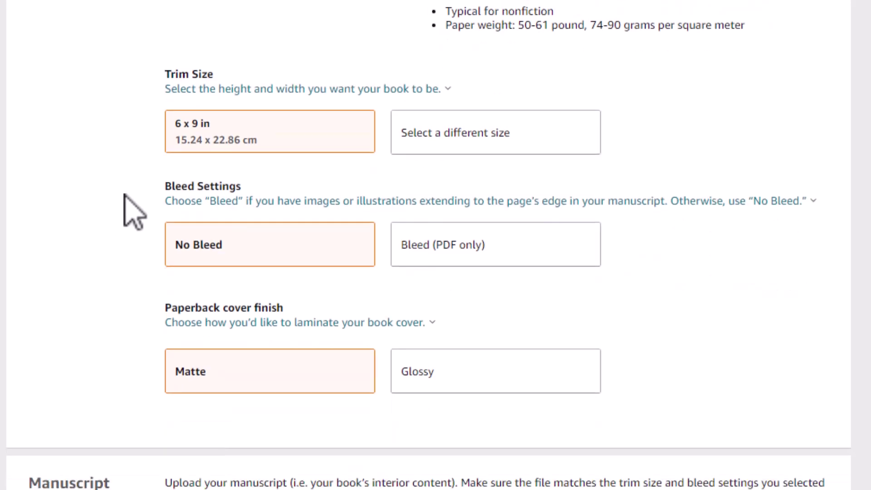
scroll(132, 211, down, 8)
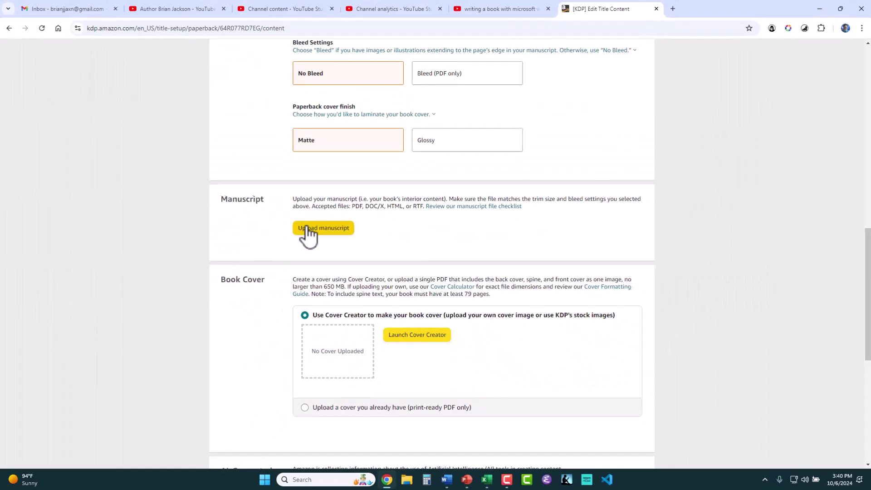
click(179, 196)
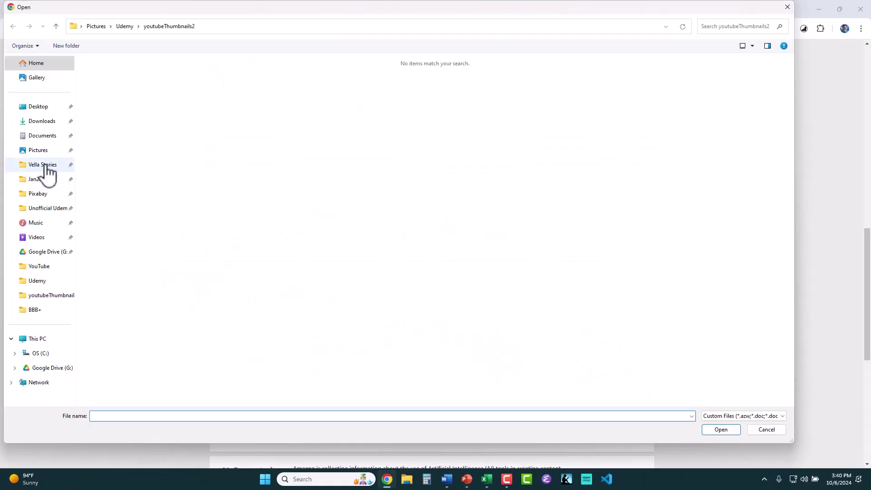
click(45, 136)
click(134, 197)
double_click(134, 198)
scroll(135, 199, down, 20)
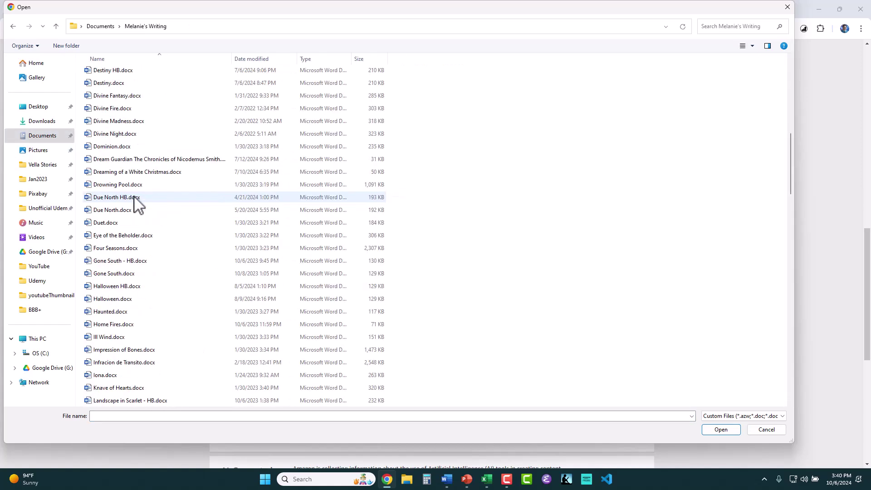
scroll(132, 204, down, 2)
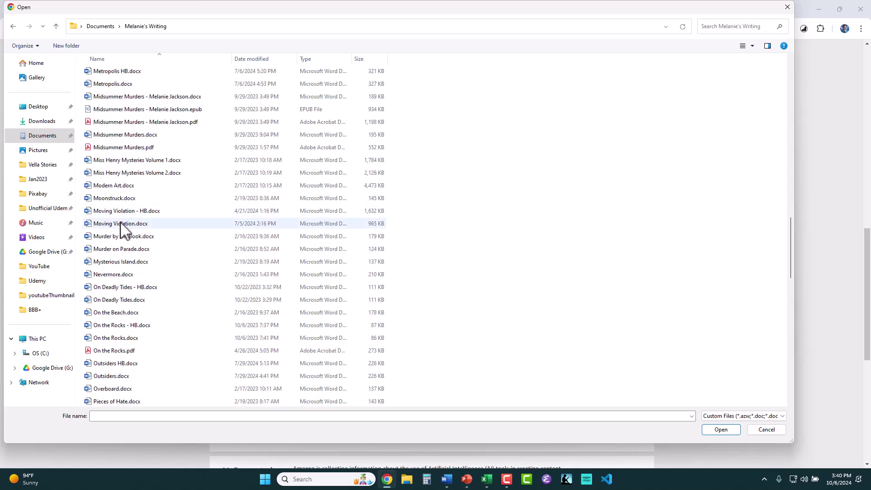
double_click(121, 223)
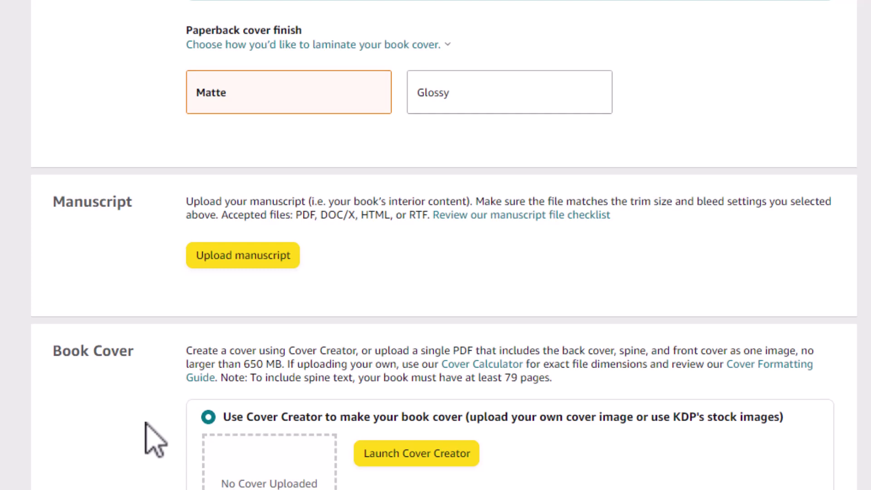
scroll(298, 235, down, 2)
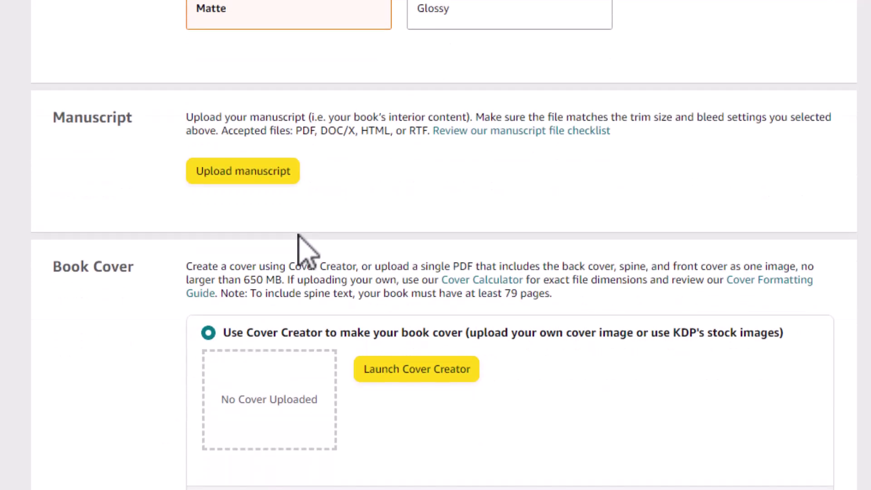
scroll(299, 240, down, 4)
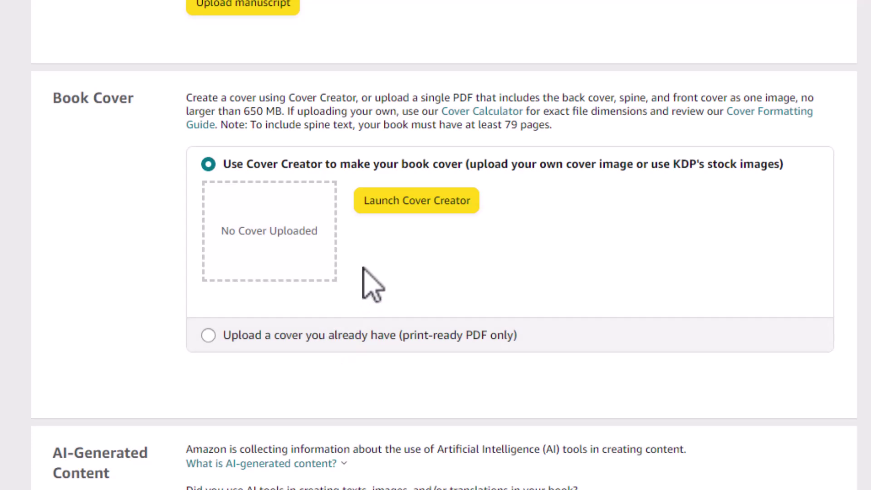
- Launch Cover Creator, skip the image step, and pick the first layout, dismissing the tutorial
click(381, 203)
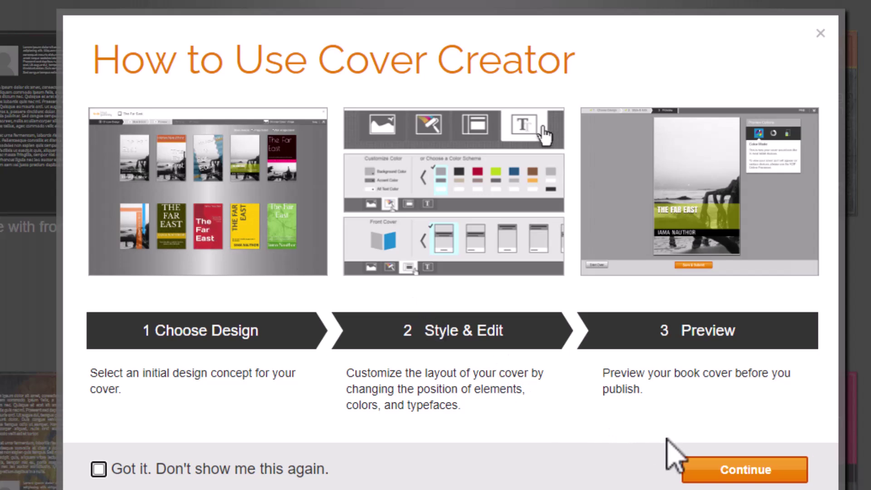
click(701, 469)
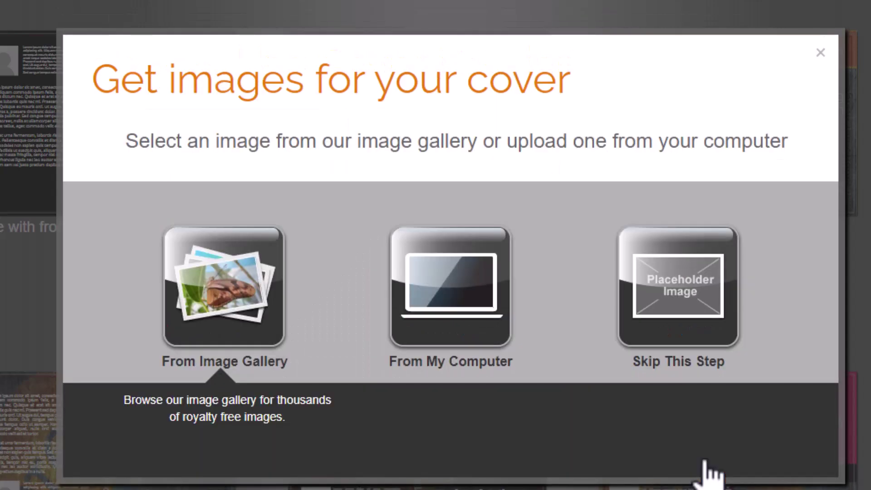
click(667, 317)
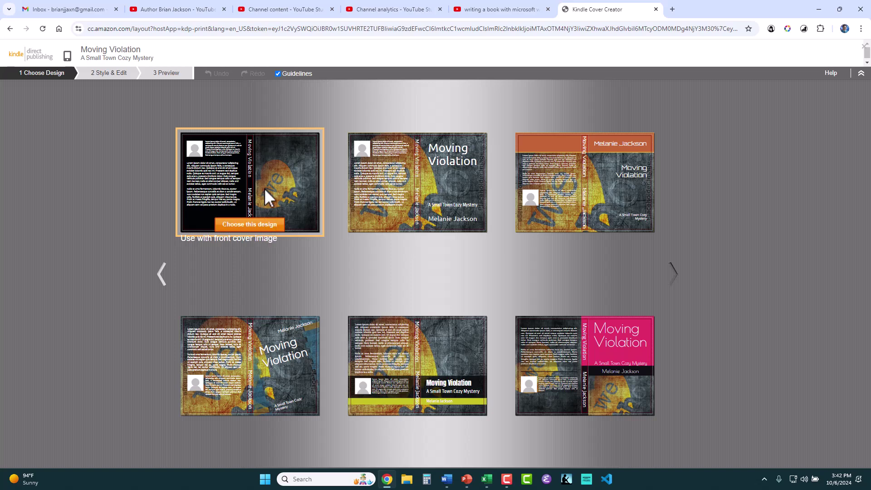
click(259, 225)
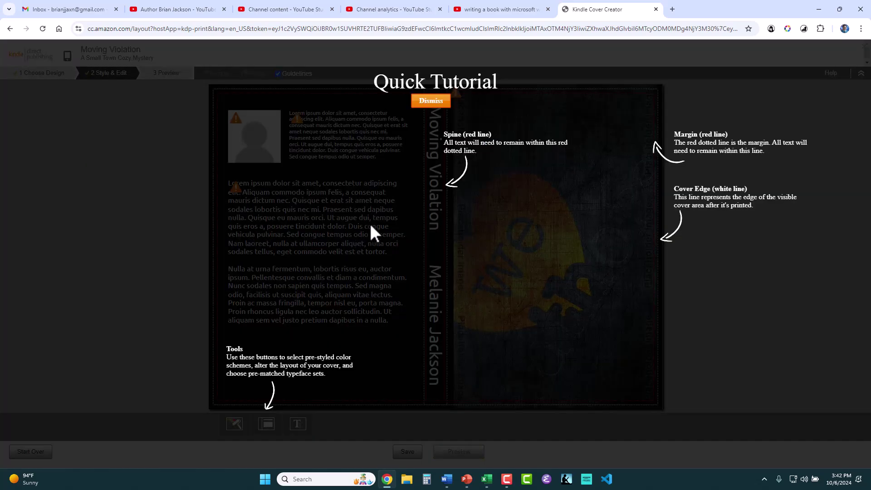
click(423, 103)
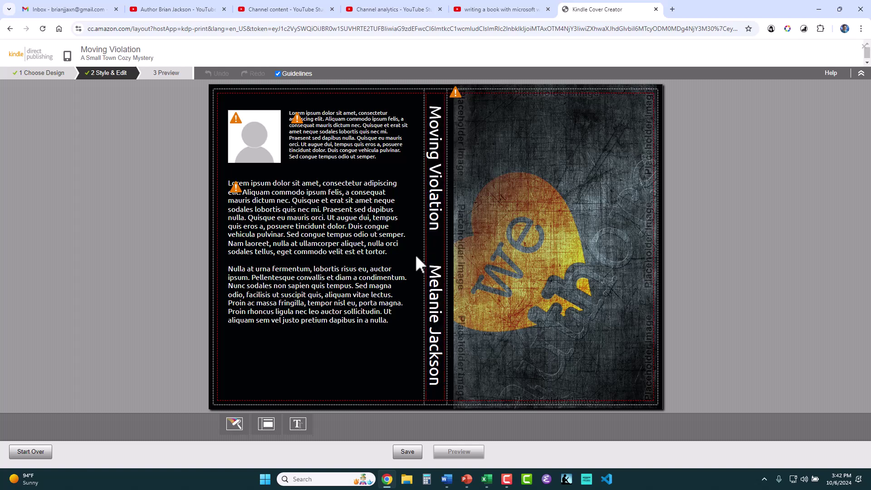
- Upload Slide1.JPG from the Pictures cover folder as the front cover image
click(488, 219)
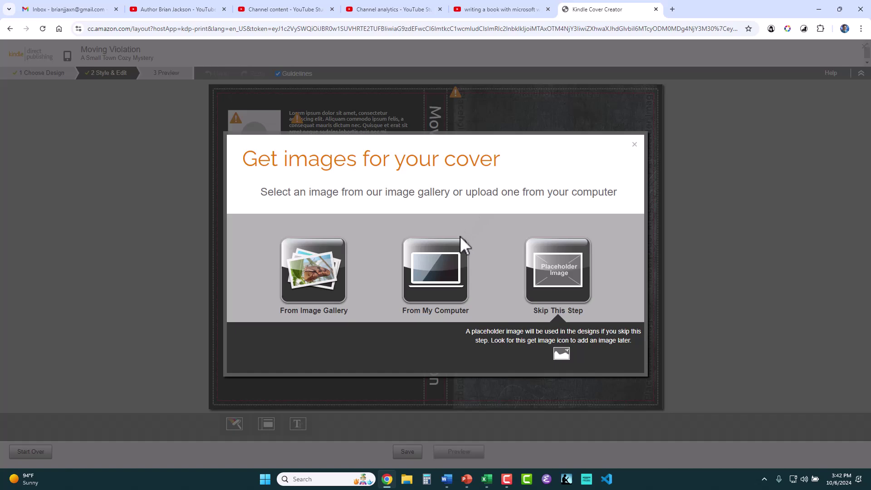
click(440, 275)
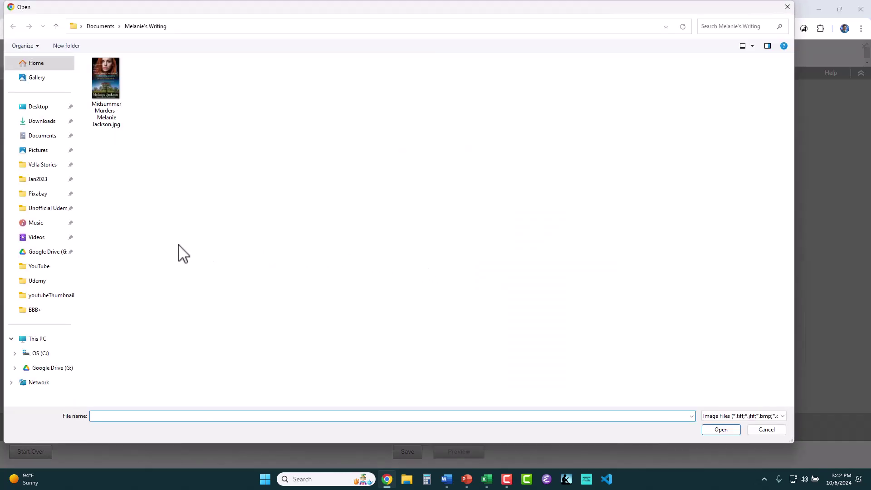
click(49, 153)
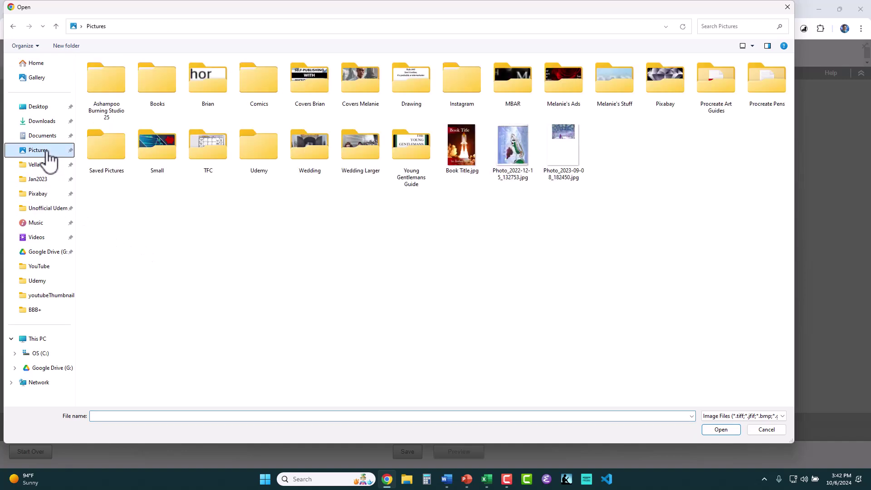
double_click(360, 75)
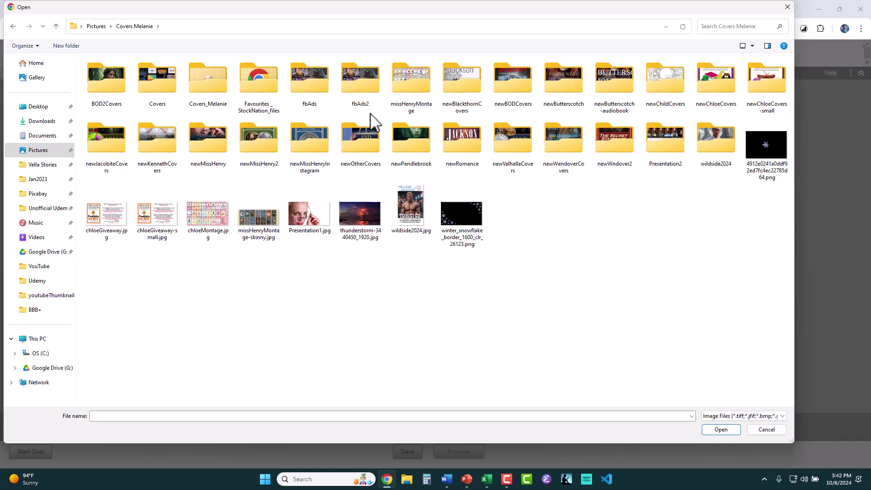
double_click(712, 81)
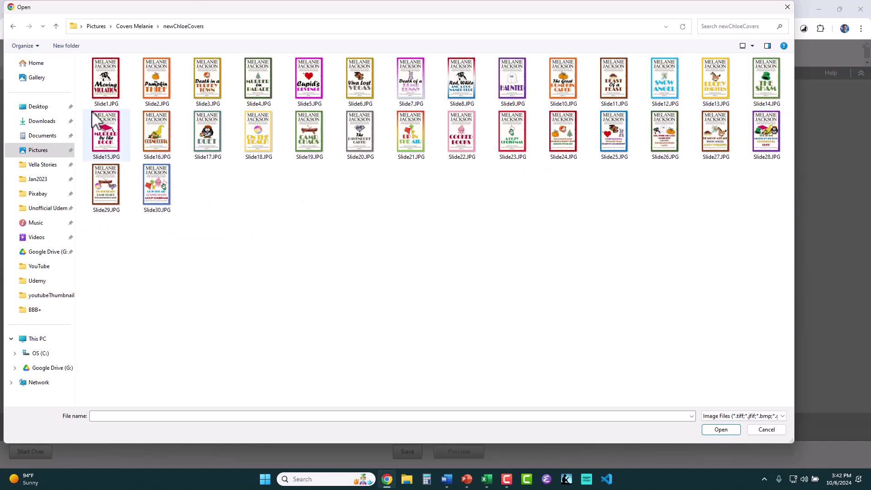
double_click(110, 76)
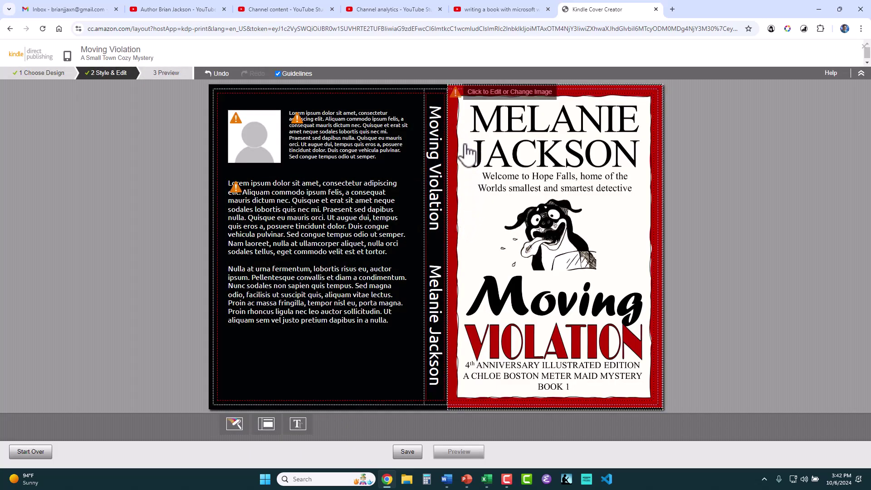
- Resize the front cover artwork to 22.97% scale so it fits the front panel
click(449, 89)
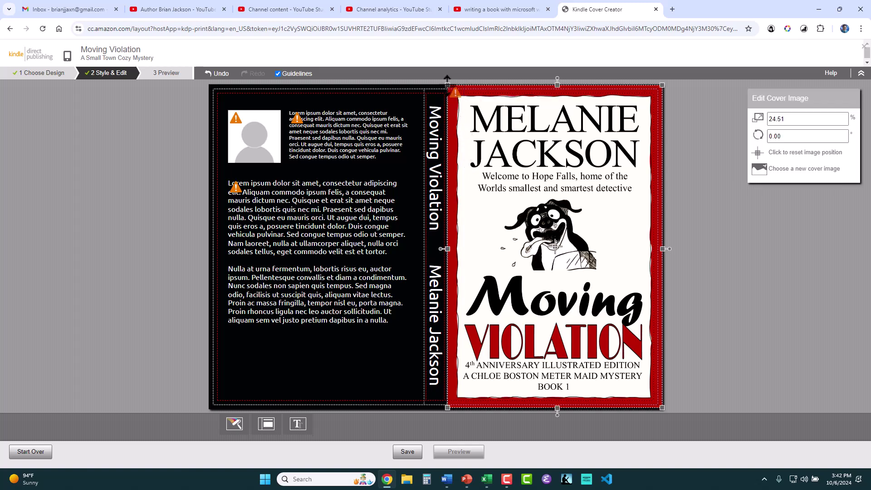
drag(448, 86, 452, 101)
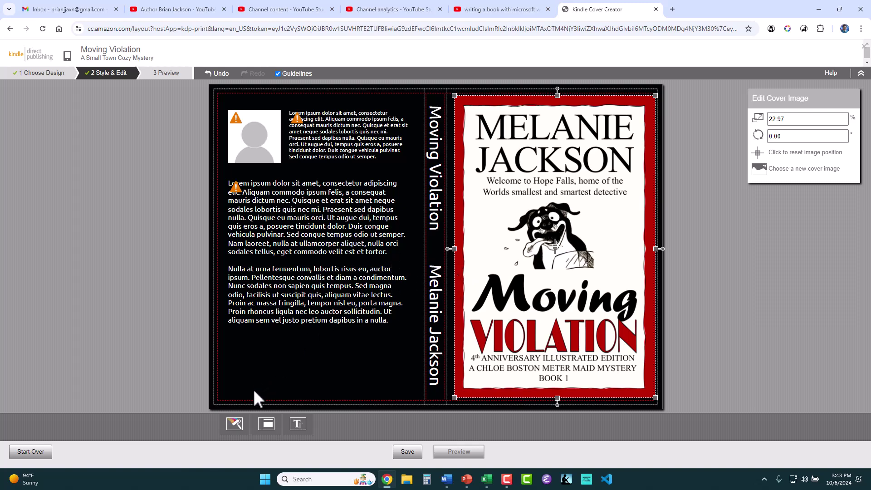
- Set the cover's primary colour to dark red for the back cover and spine
click(236, 421)
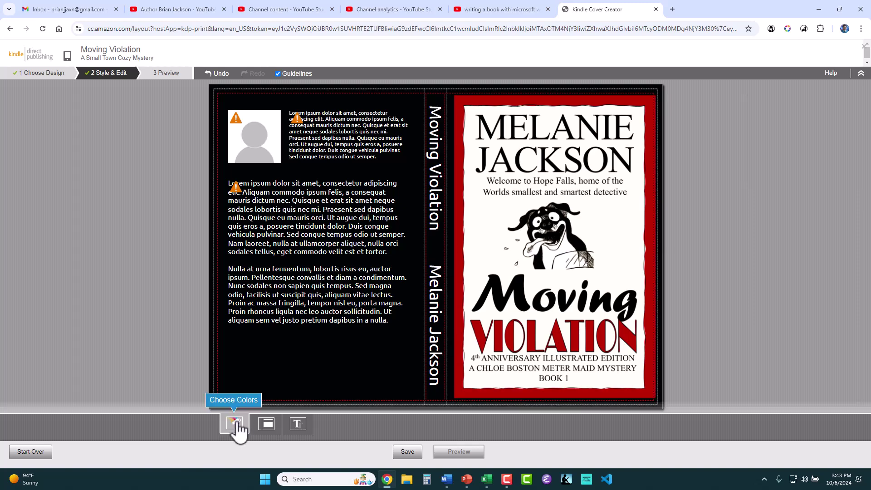
click(235, 423)
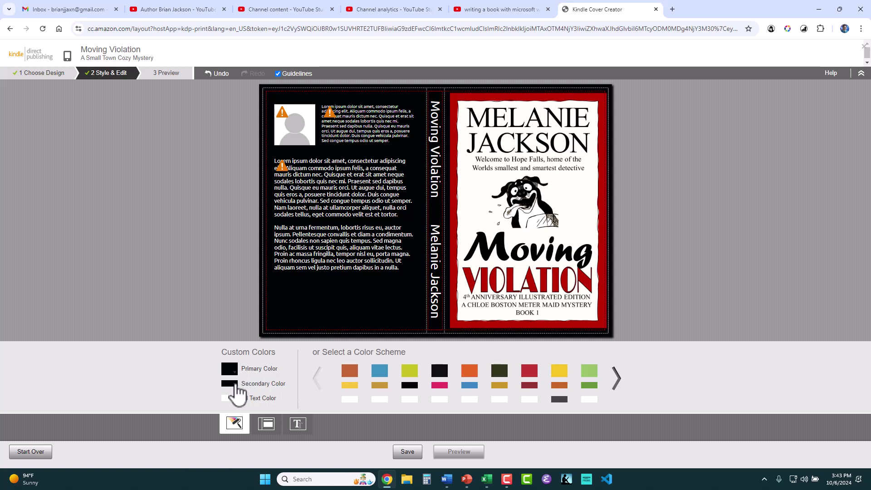
click(233, 385)
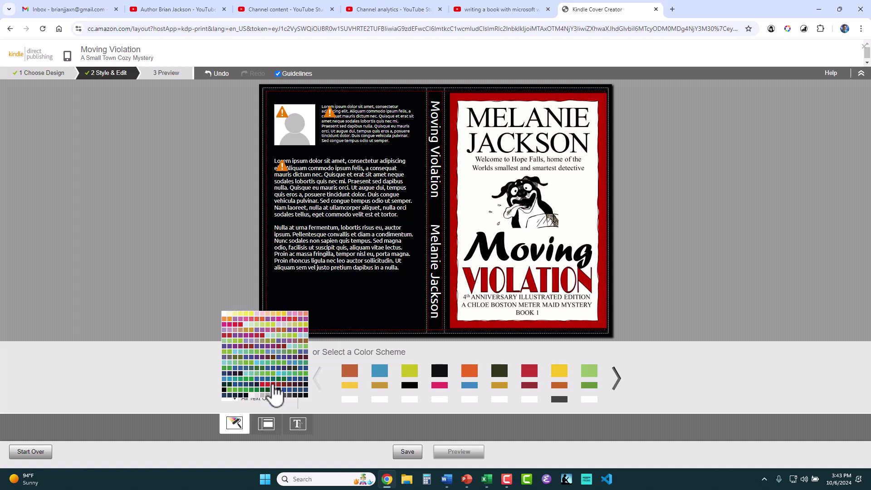
click(273, 385)
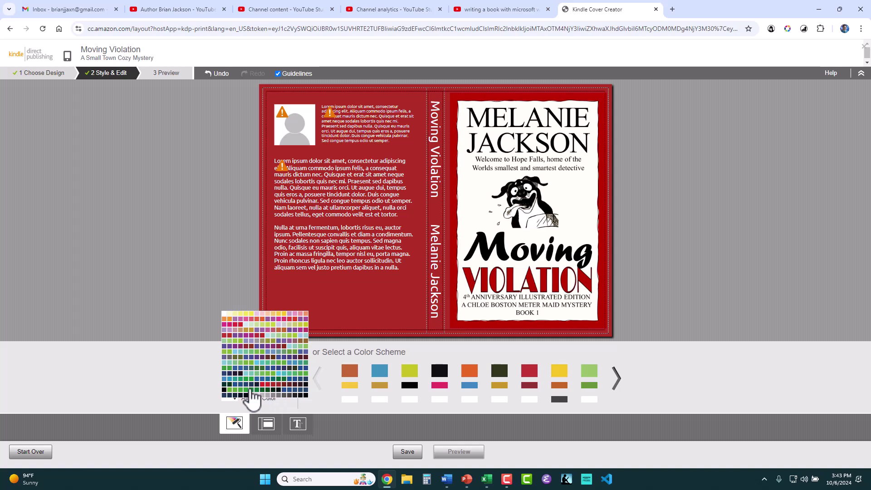
click(175, 325)
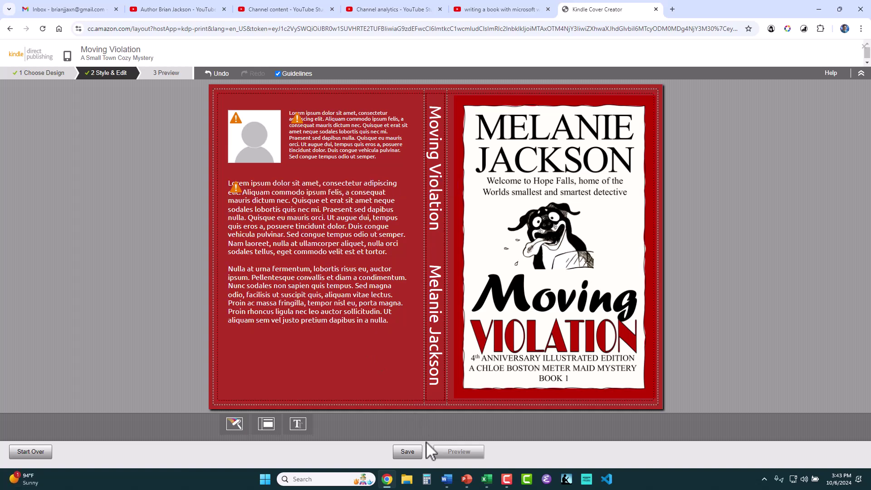
- Copy the Hope Falls blurb lines and first review quote from the Word document
mouse_move(455, 481)
click(444, 450)
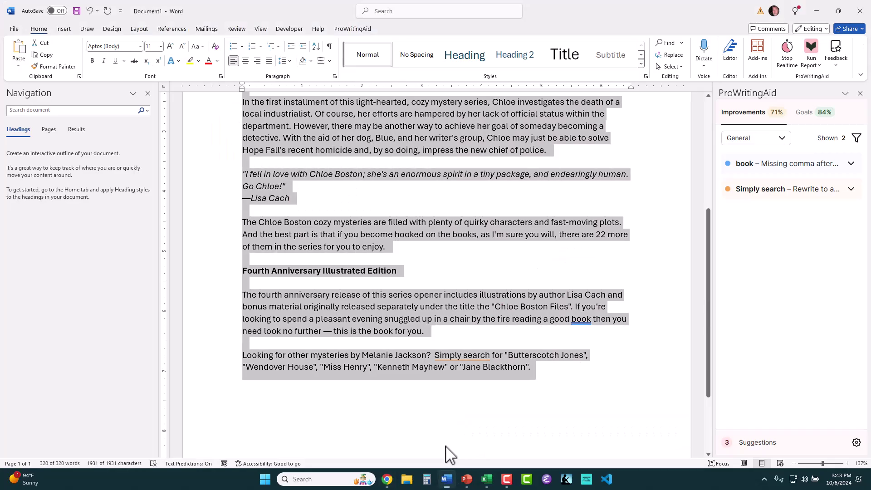
scroll(357, 333, up, 5)
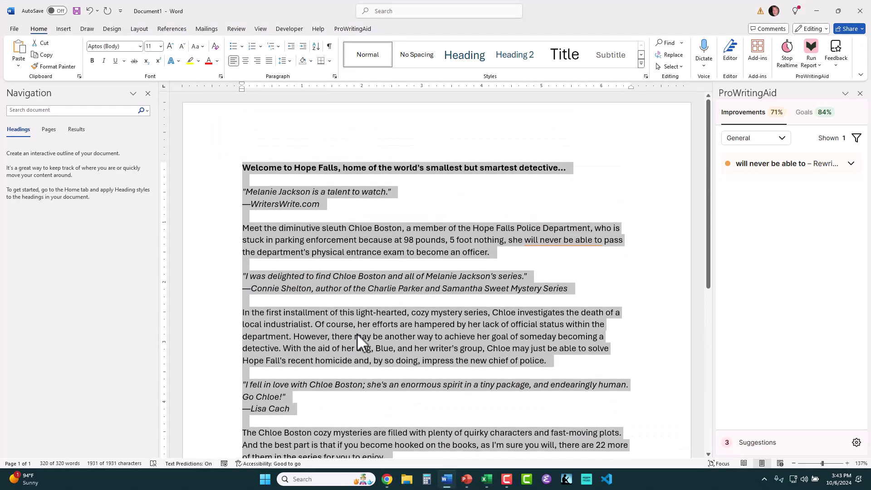
scroll(357, 336, down, 5)
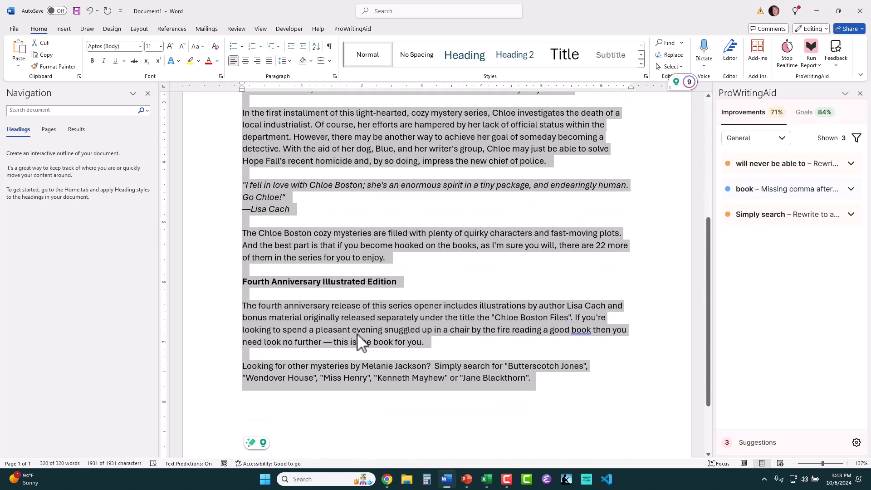
scroll(358, 335, up, 2)
scroll(357, 337, up, 1)
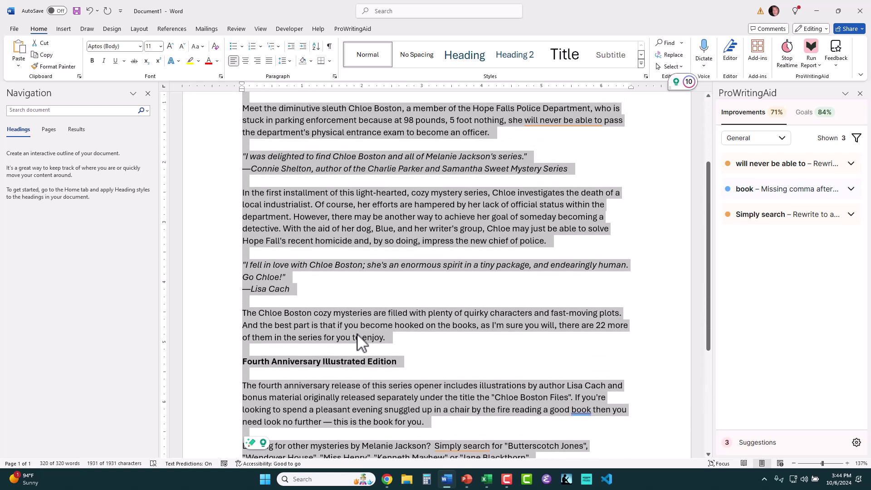
scroll(361, 341, up, 2)
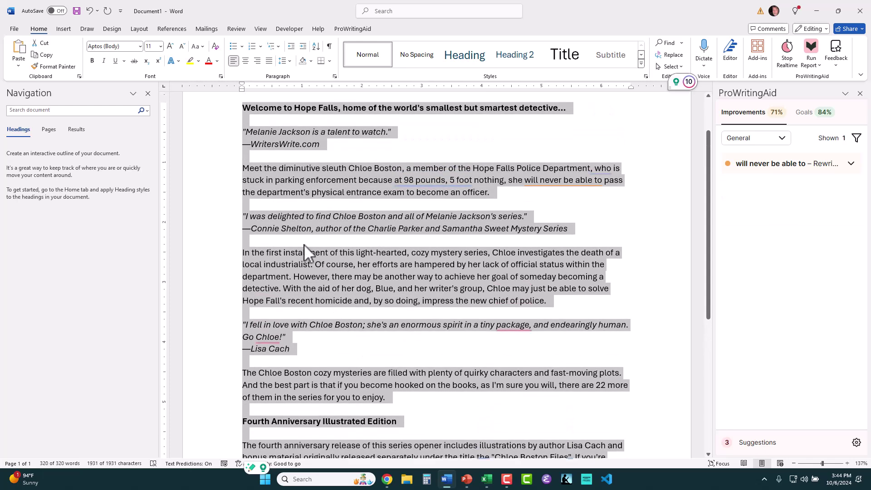
click(301, 228)
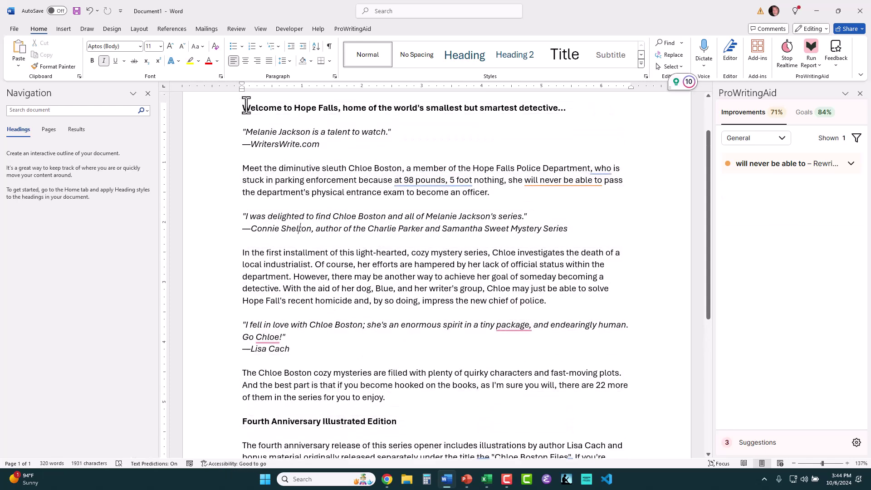
drag(243, 108, 399, 398)
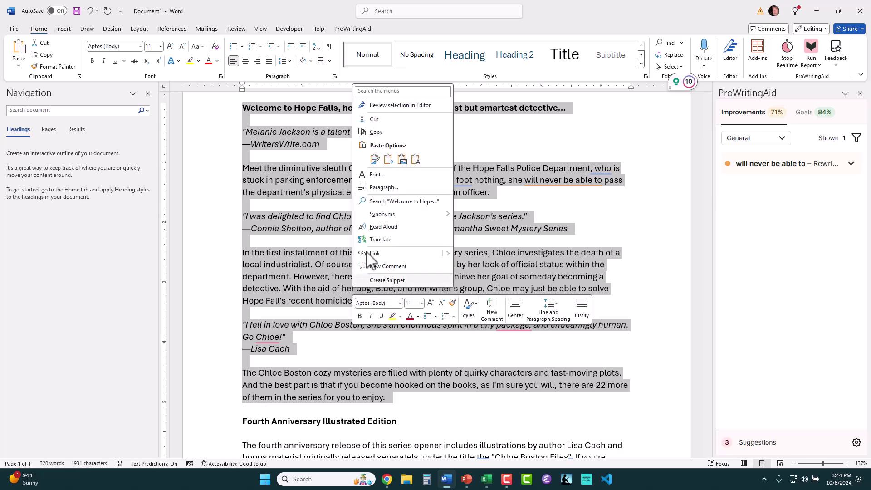
click(380, 132)
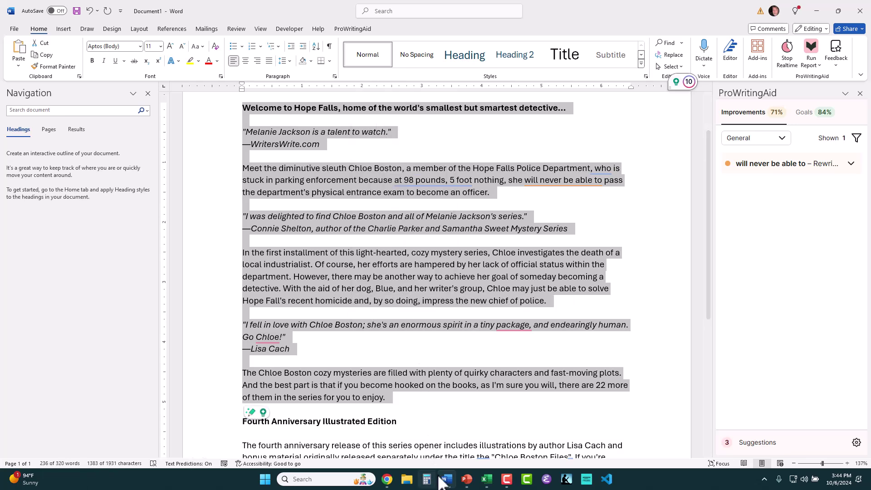
mouse_move(433, 479)
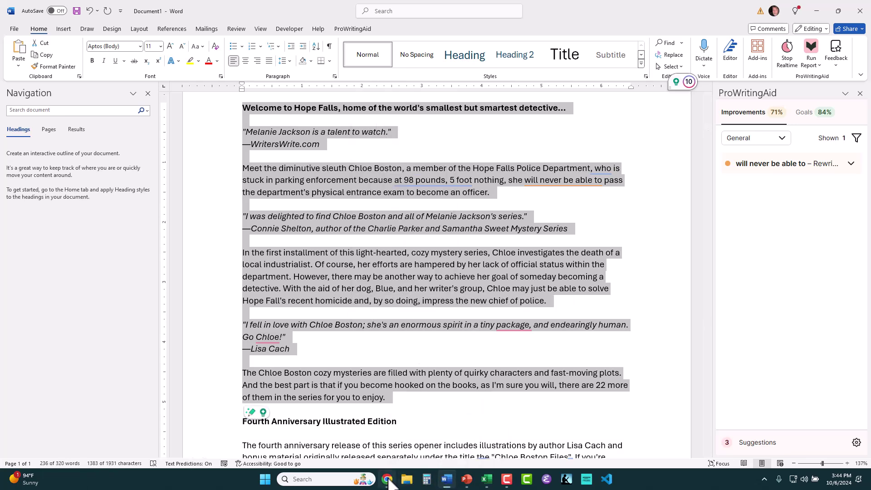
- Paste the copied book description as plain text into the back-cover text box
click(393, 436)
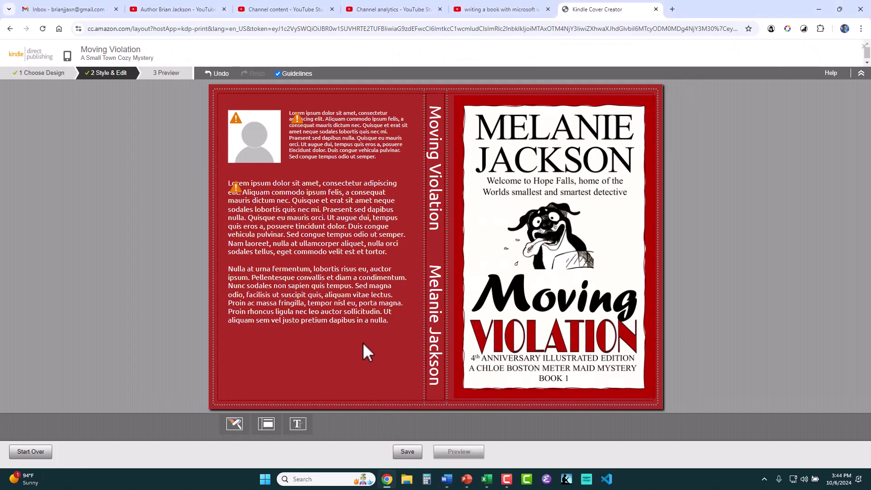
click(267, 211)
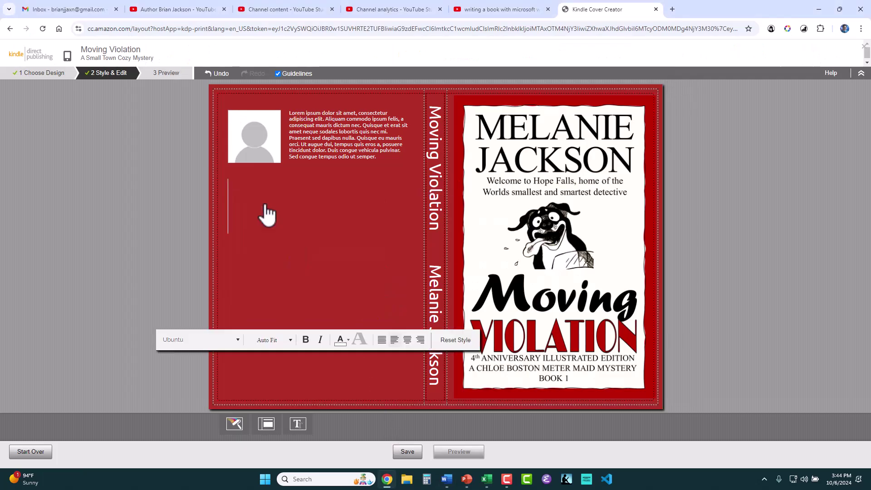
right_click(266, 205)
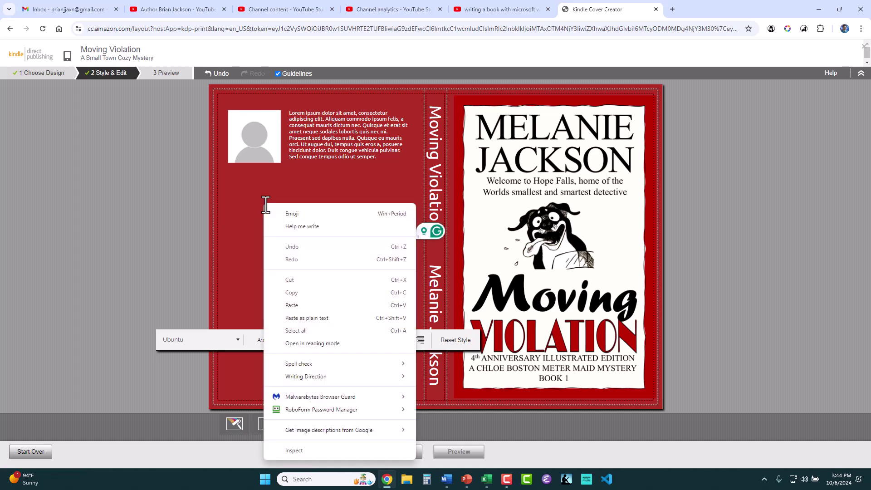
click(309, 317)
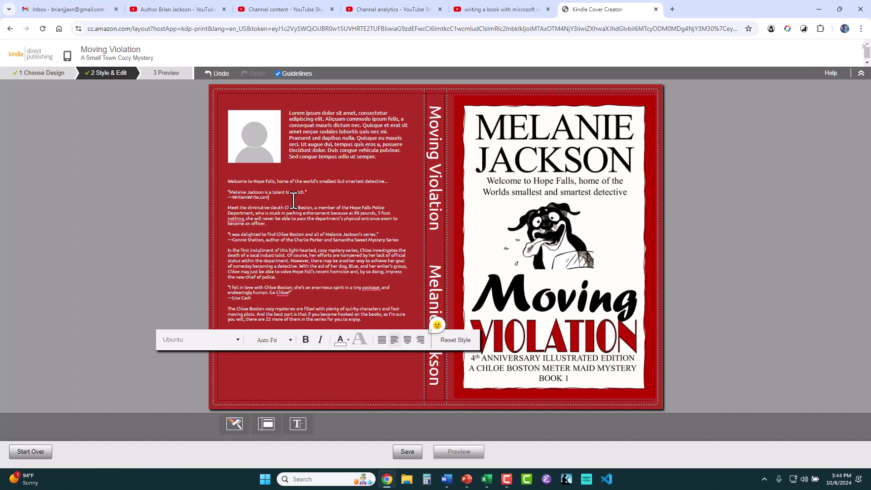
- Delete the three review quotes and the leftover blank lines from the back-cover text
drag(292, 199, 227, 191)
key(Delete)
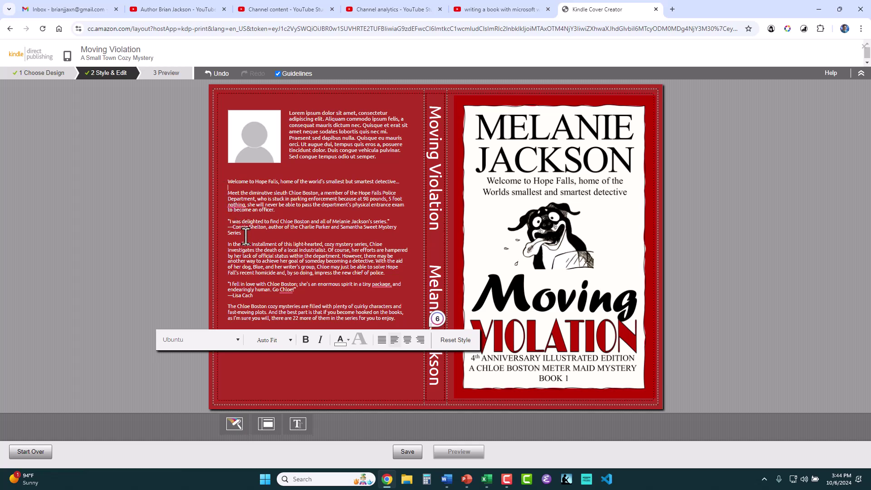
drag(242, 233, 226, 224)
key(Delete)
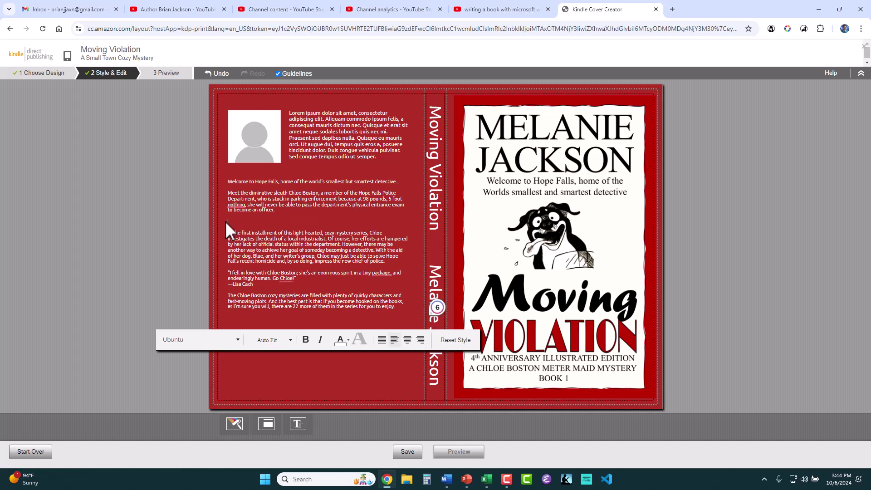
key(Delete)
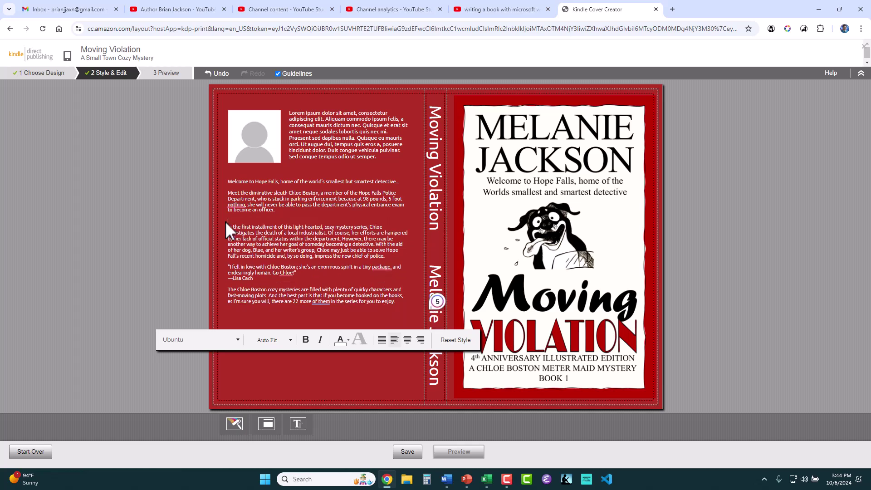
drag(265, 282, 228, 268)
key(BackSpace)
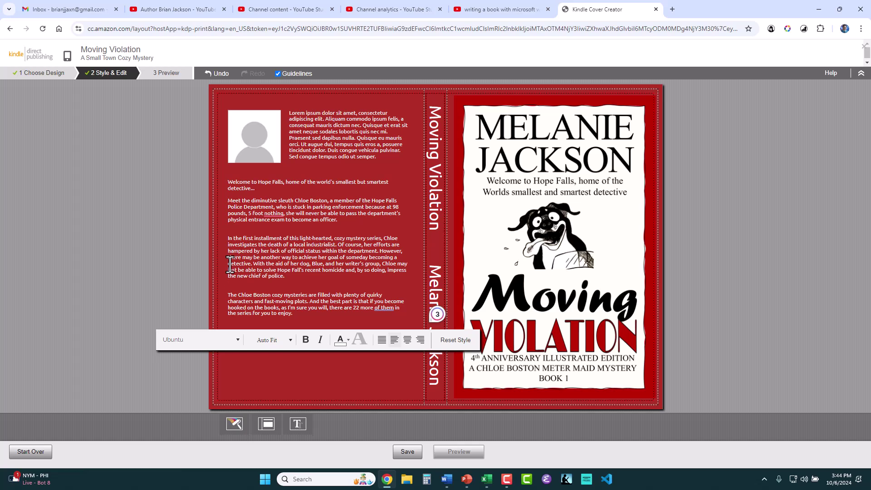
key(BackSpace)
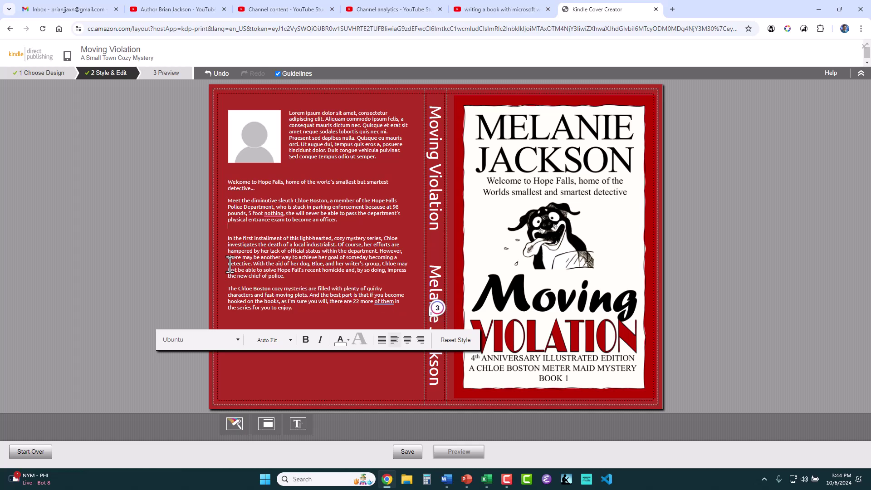
key(BackSpace)
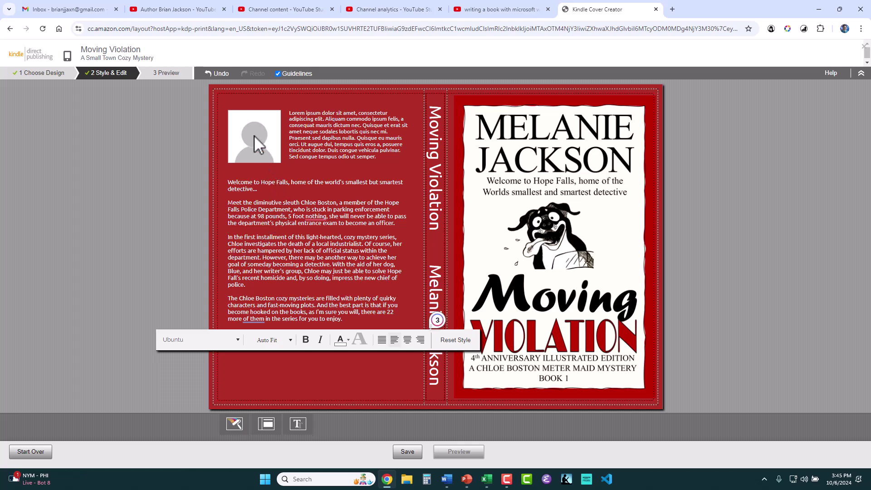
- Replace the author biography placeholder text with the author's full name
click(301, 127)
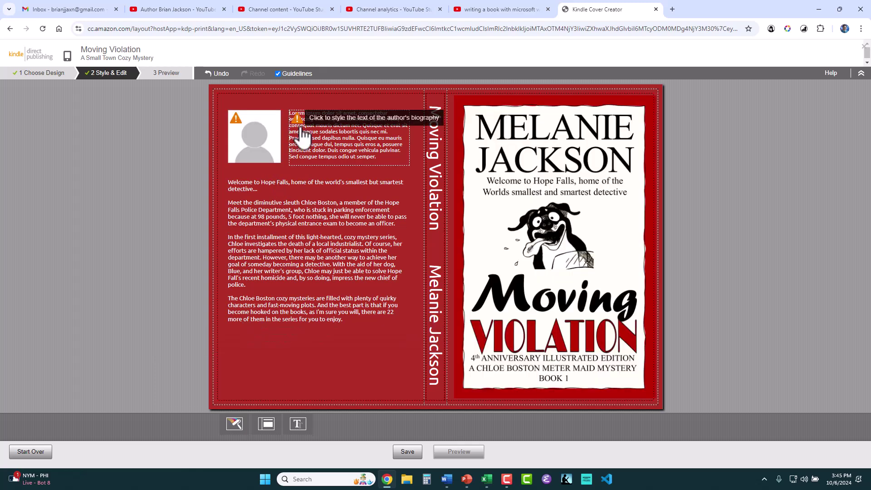
click(305, 149)
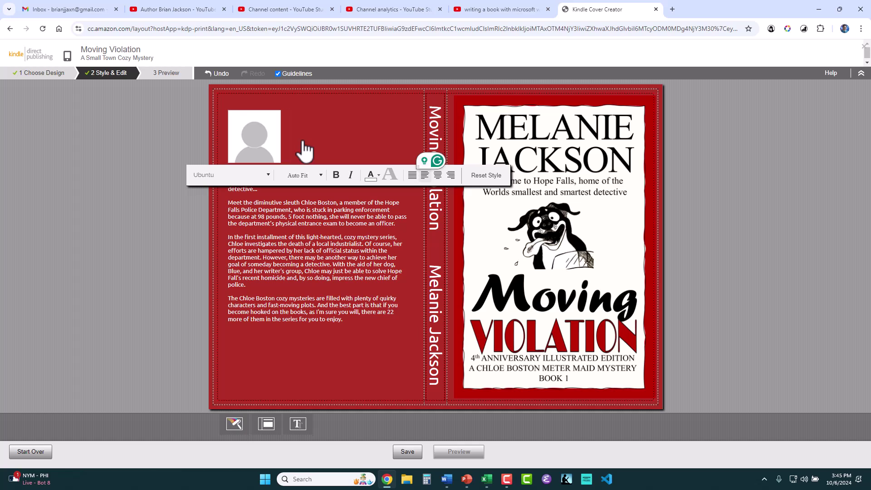
text(Mela)
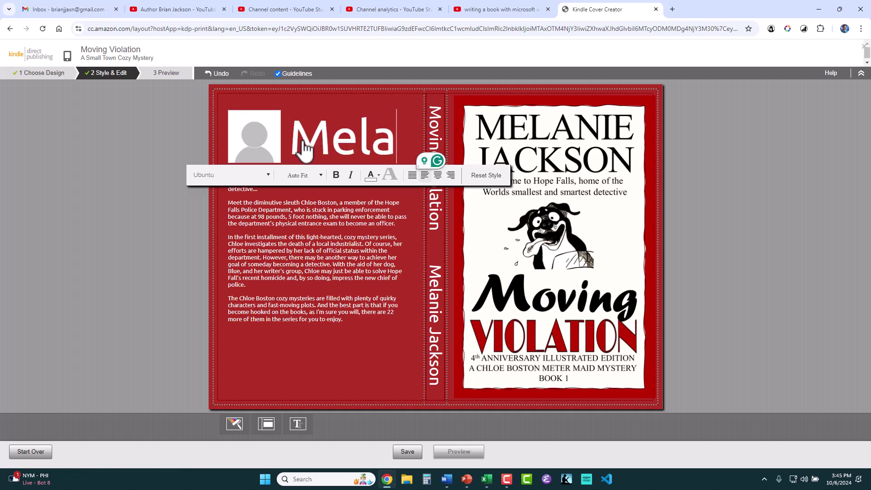
text(nie Jackson)
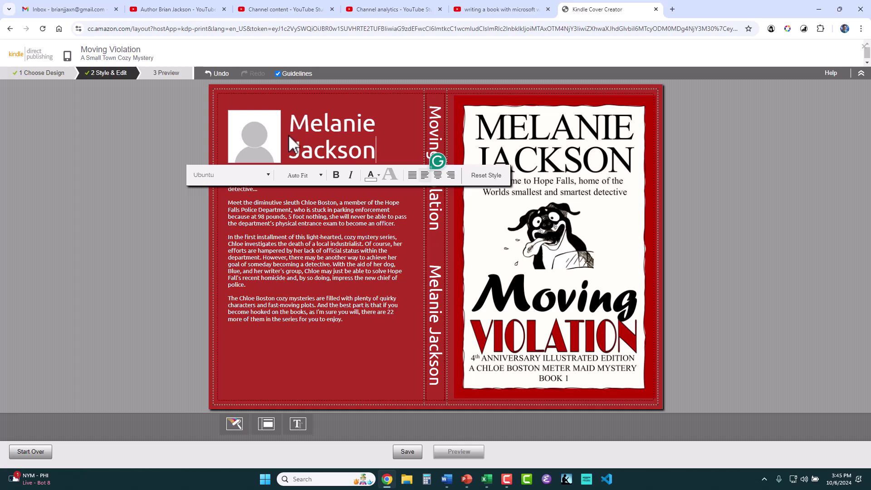
click(255, 135)
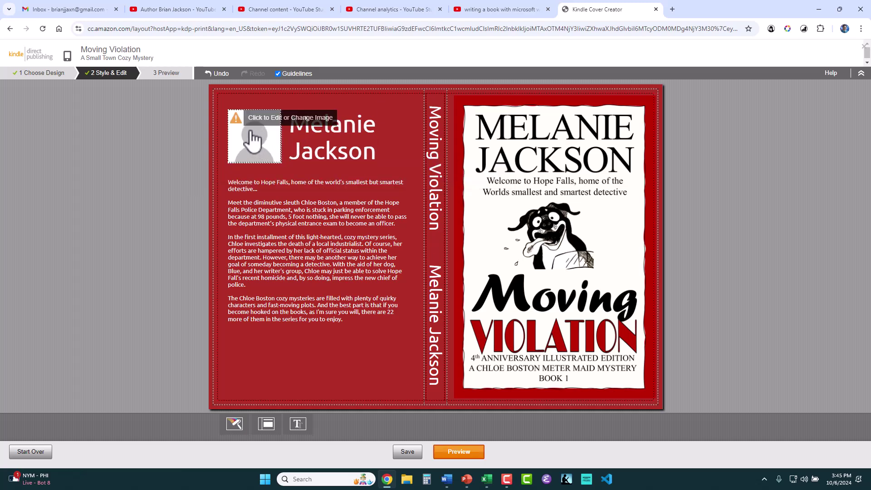
- Upload melanieInSummer.jpg from the author's Pictures subfolder as the back-cover author photo
click(253, 139)
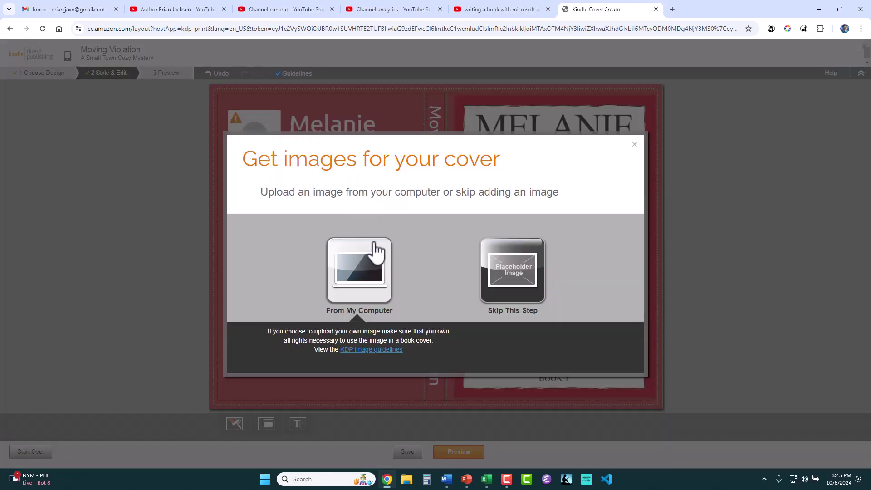
click(355, 257)
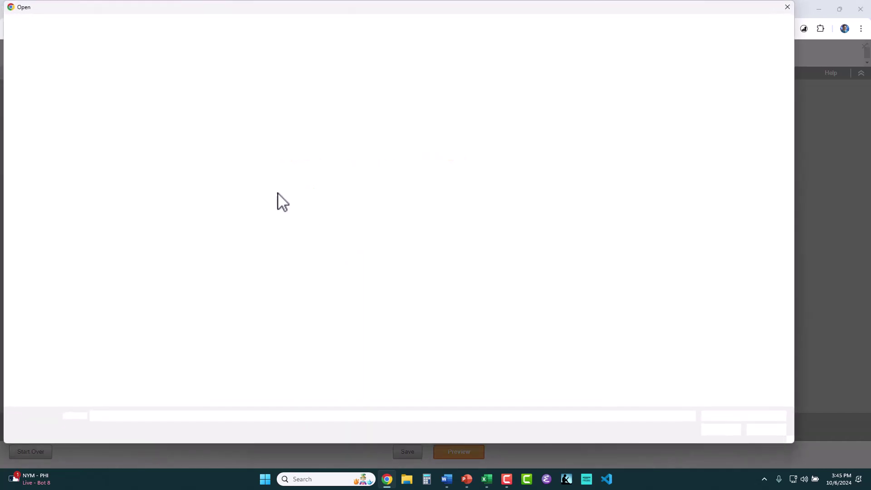
click(46, 151)
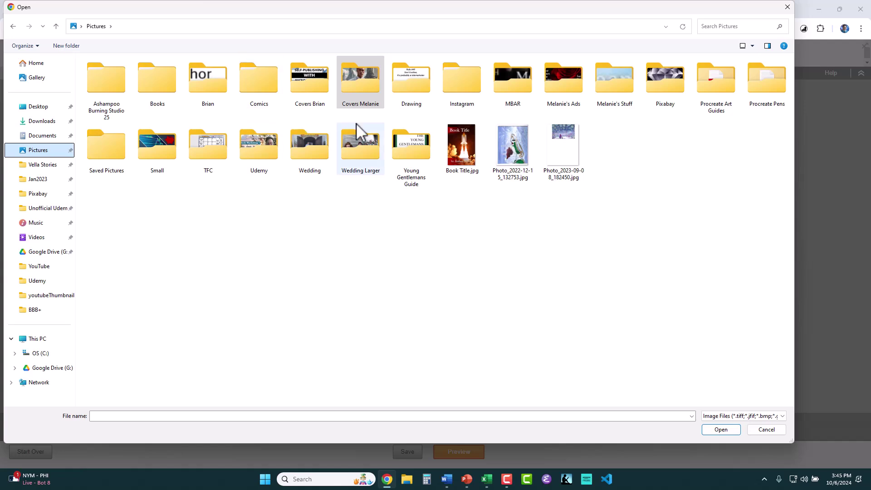
click(601, 81)
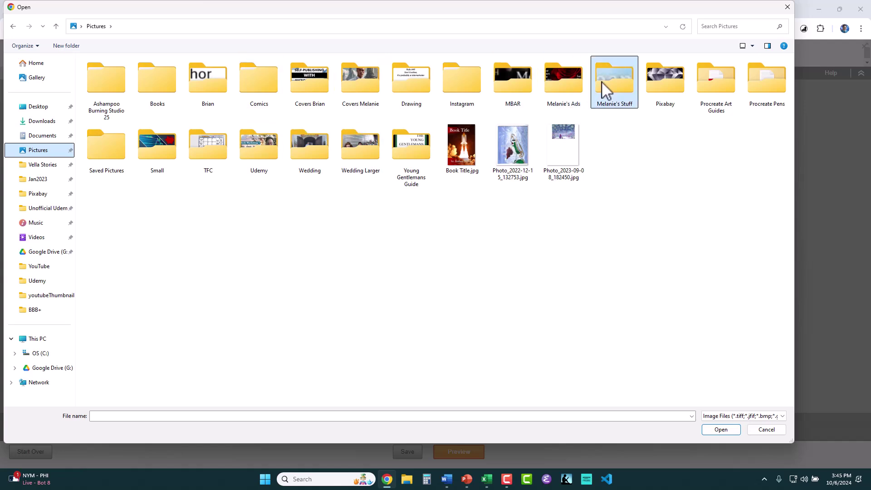
double_click(602, 81)
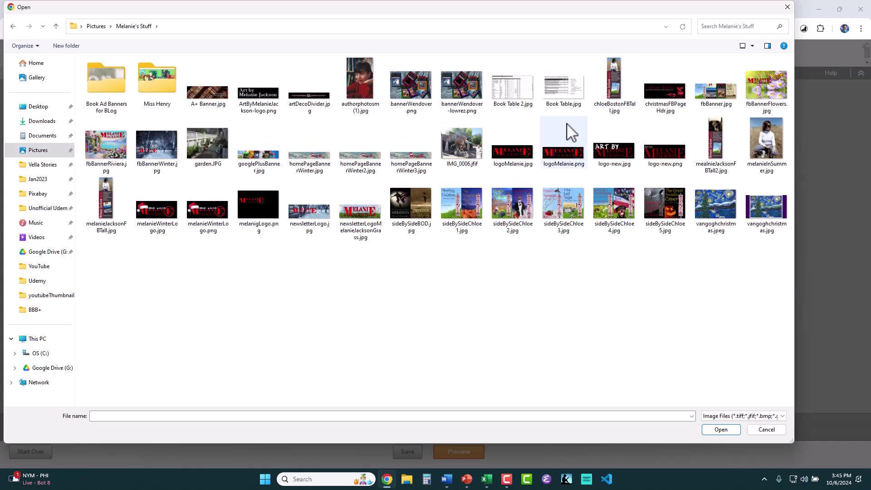
double_click(767, 144)
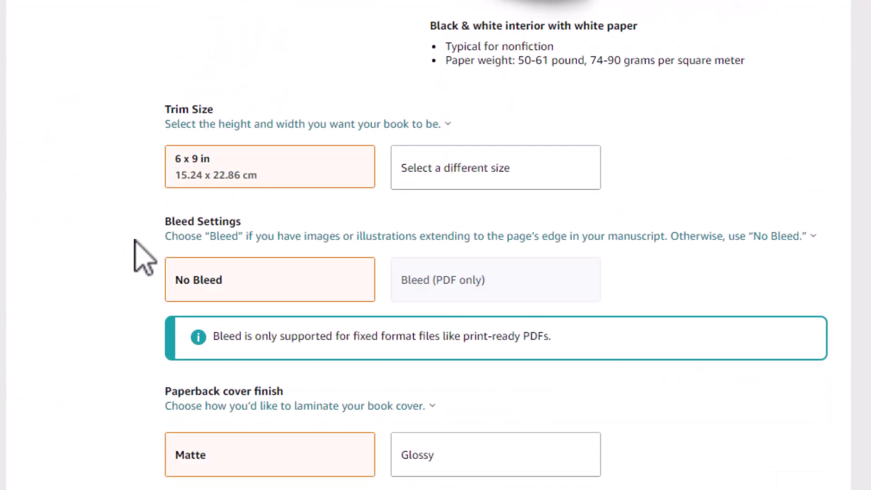
scroll(134, 241, up, 1)
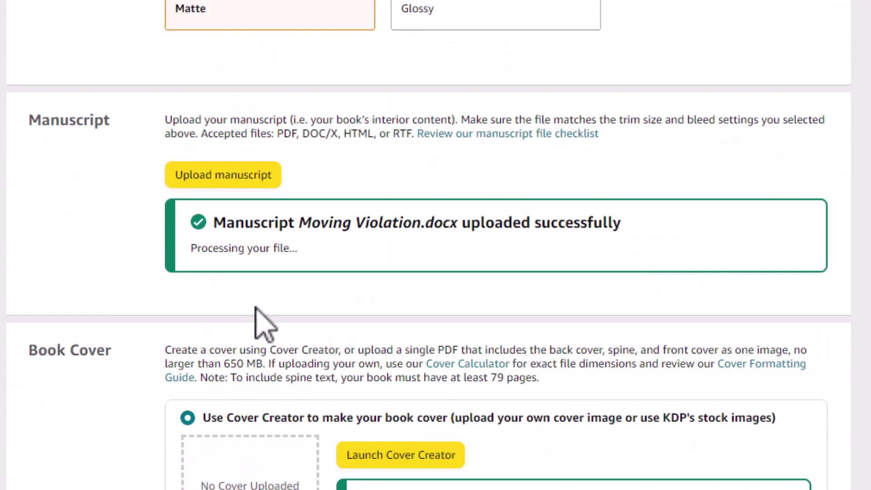
- Answer No to the AI-Generated Content question and launch the Print Previewer
scroll(133, 263, down, 4)
scroll(134, 262, down, 8)
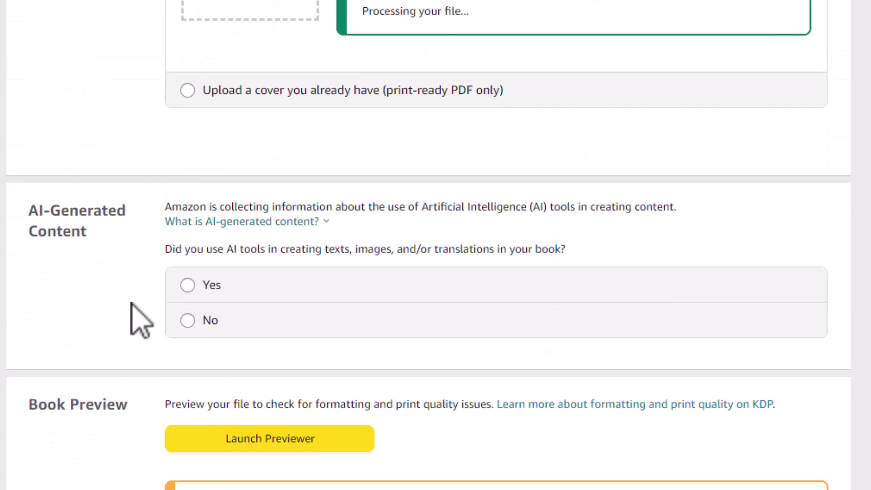
click(188, 320)
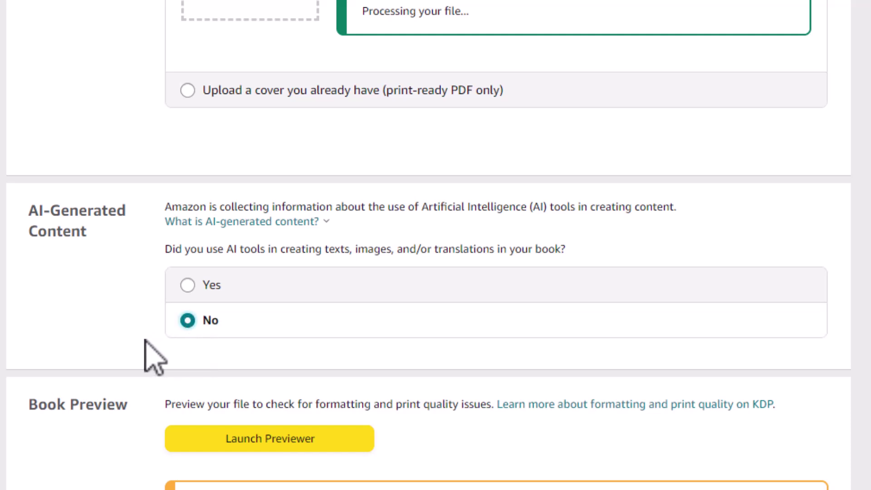
scroll(111, 327, down, 4)
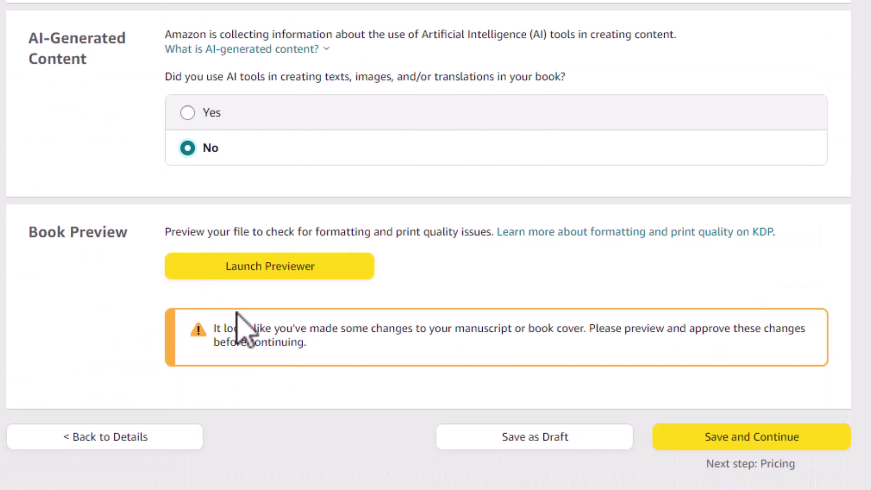
click(249, 269)
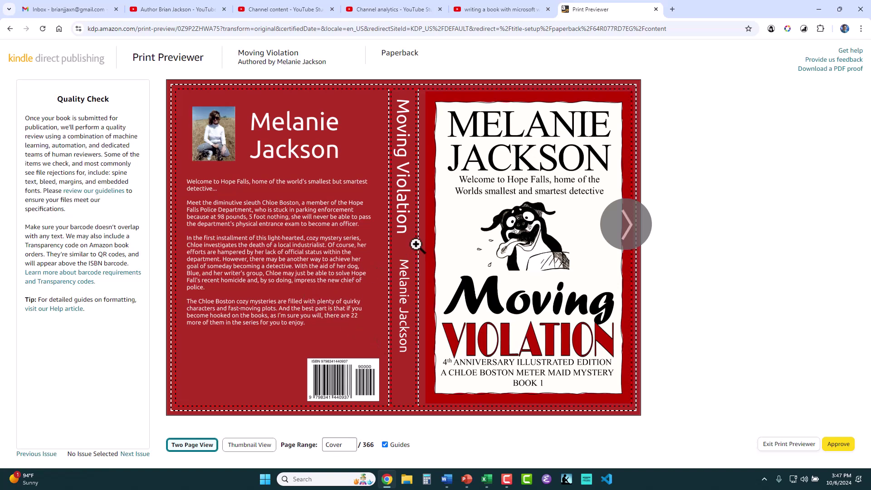
- Page the preview from the title page past the table of contents to pages 8–9
click(625, 225)
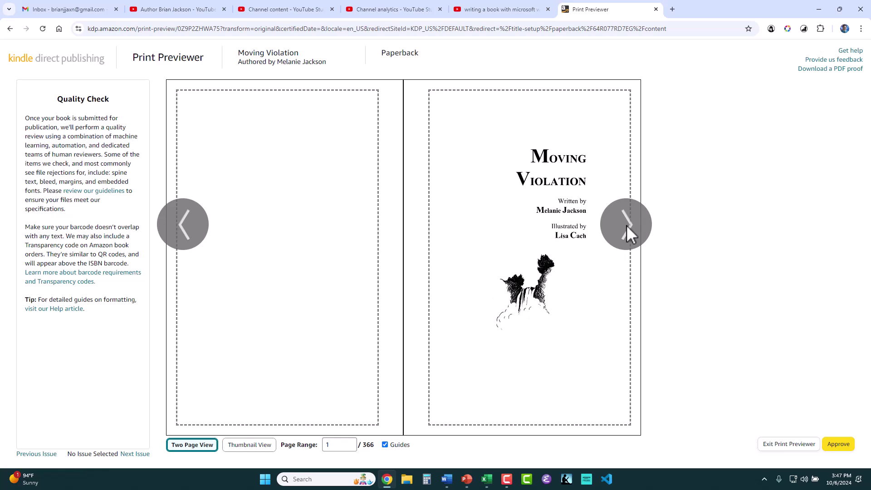
click(627, 225)
click(627, 225)
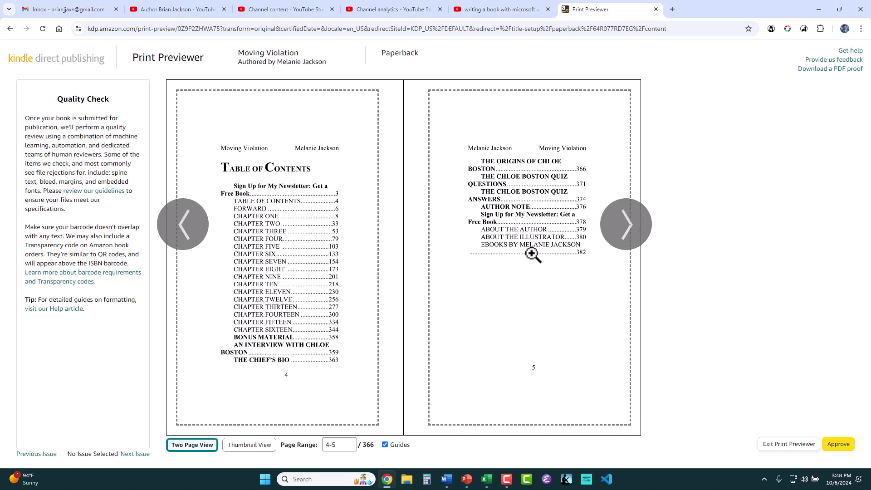
click(624, 222)
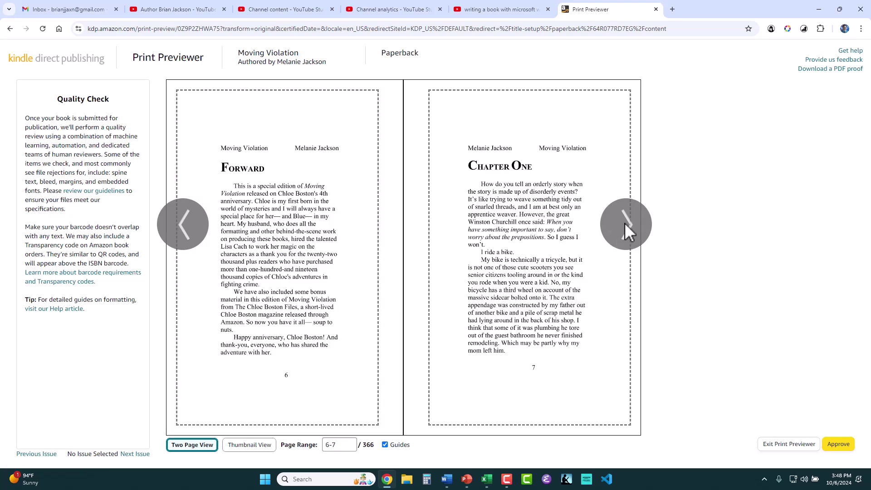
click(624, 222)
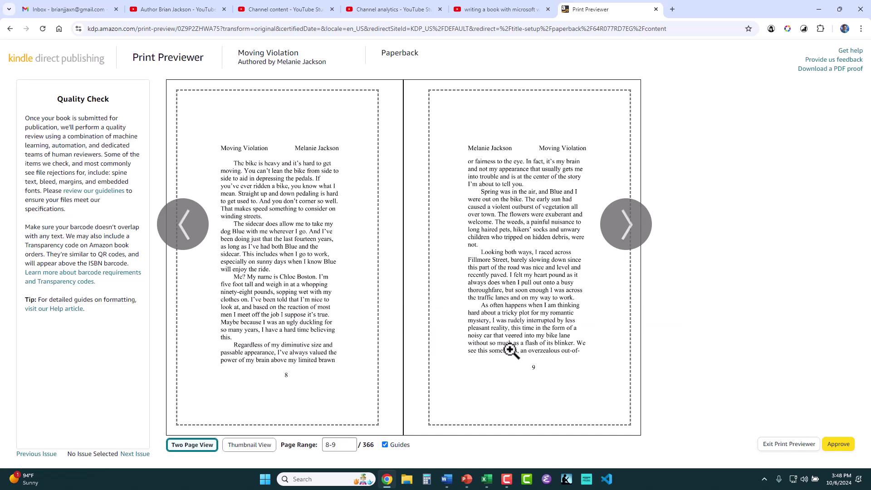
- Approve the previewed manuscript and Save and Continue the Paperback Content page
click(836, 445)
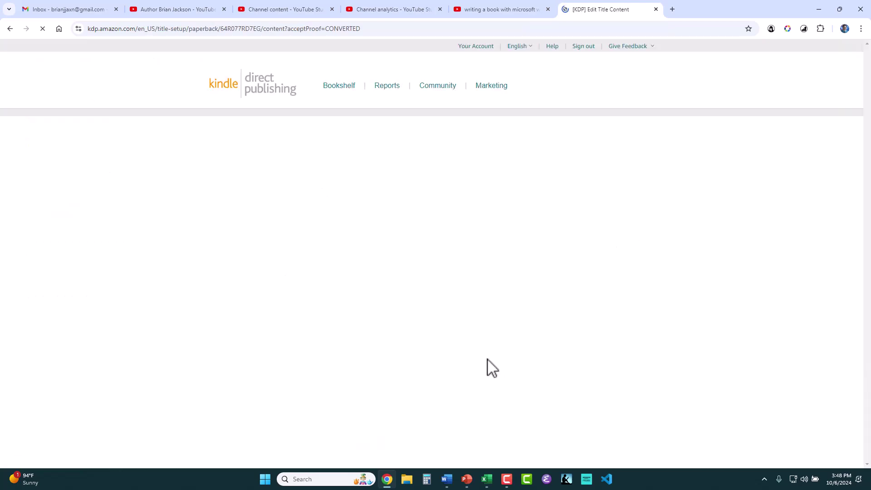
scroll(174, 252, down, 20)
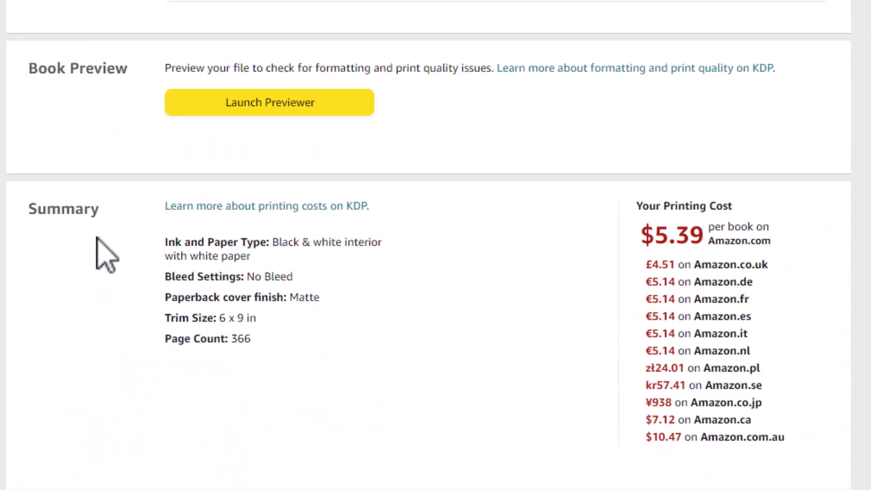
scroll(102, 253, down, 1)
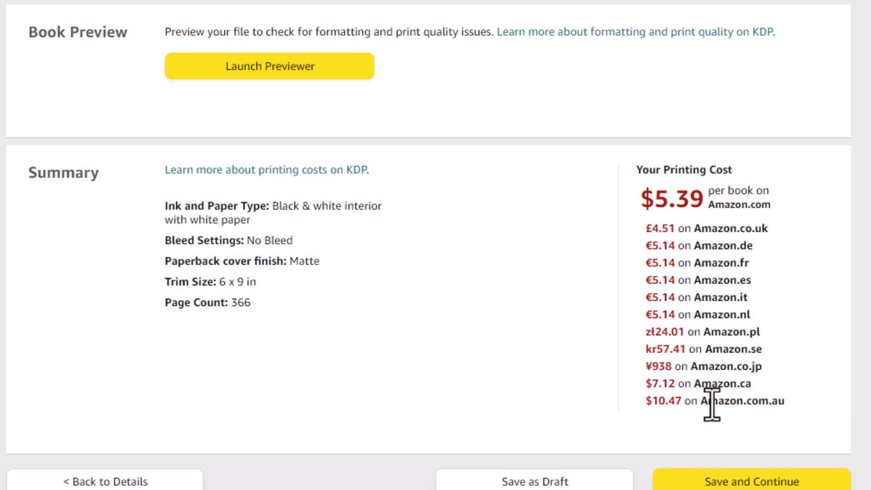
click(727, 487)
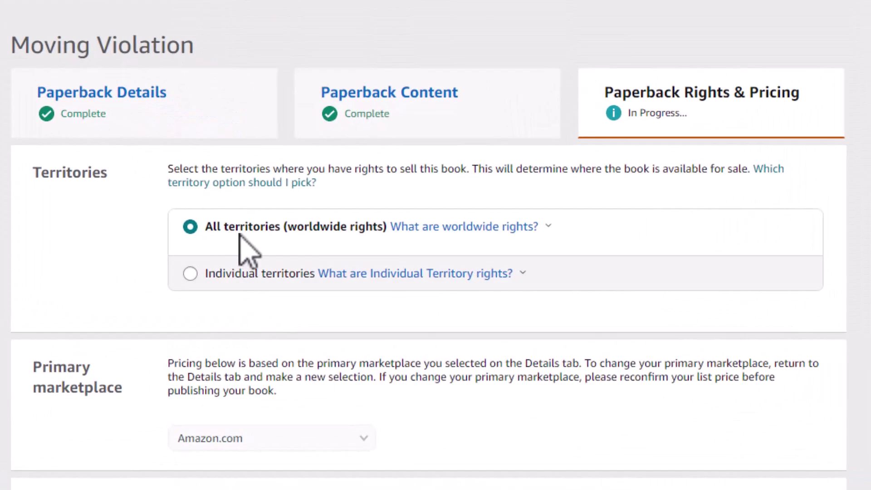
- Try Individual territories, then revert to worldwide rights in All territories
click(191, 274)
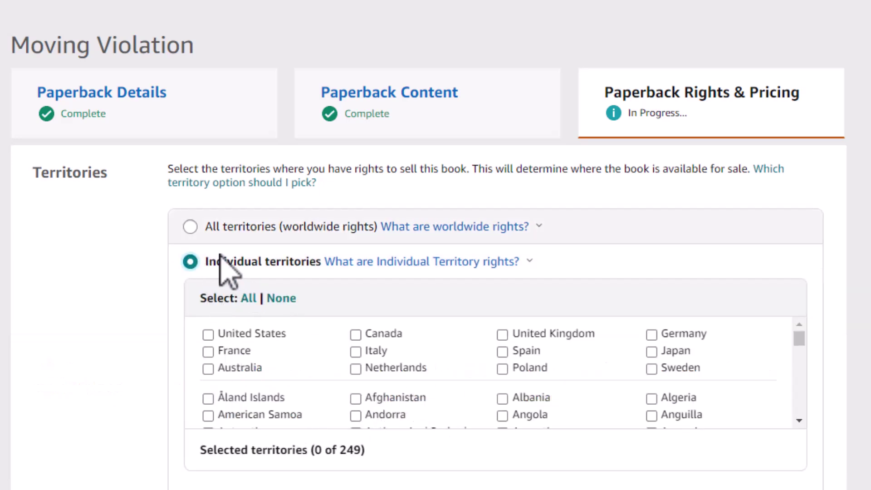
click(190, 226)
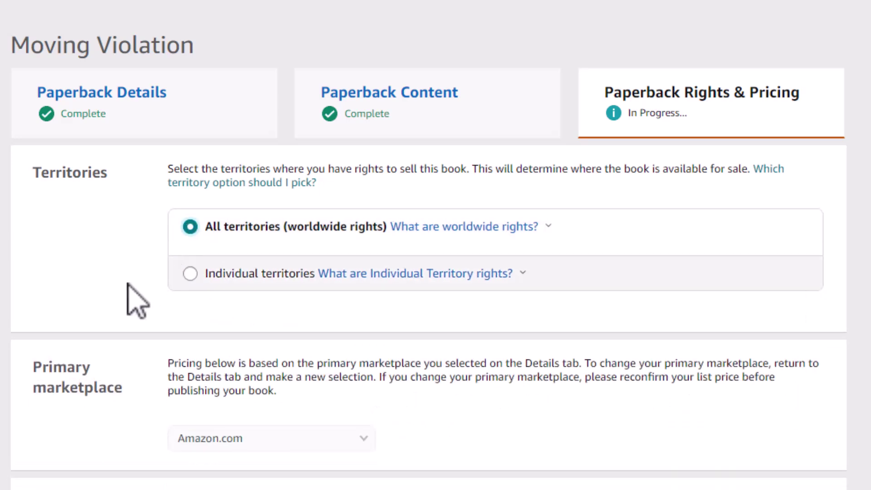
scroll(138, 300, down, 2)
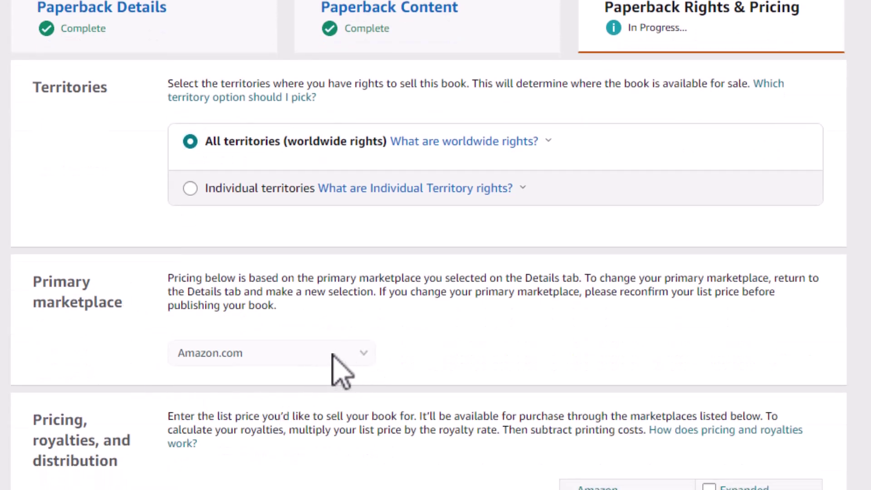
scroll(146, 347, down, 4)
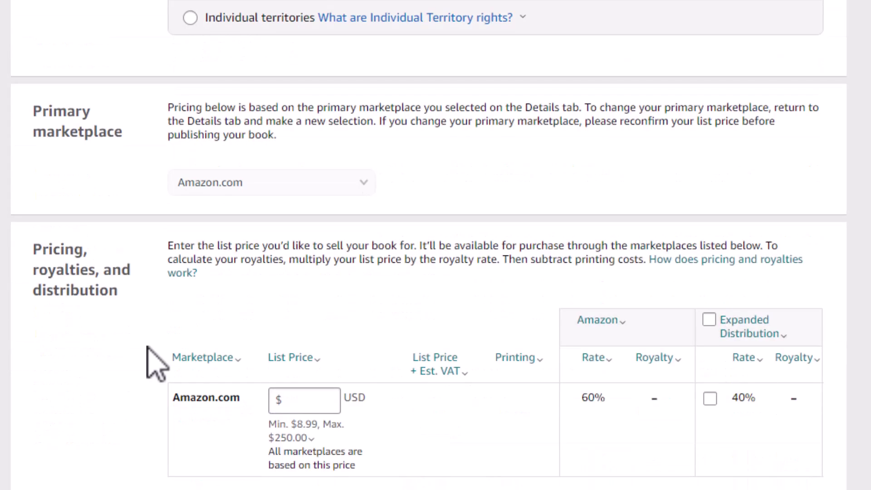
scroll(156, 363, down, 2)
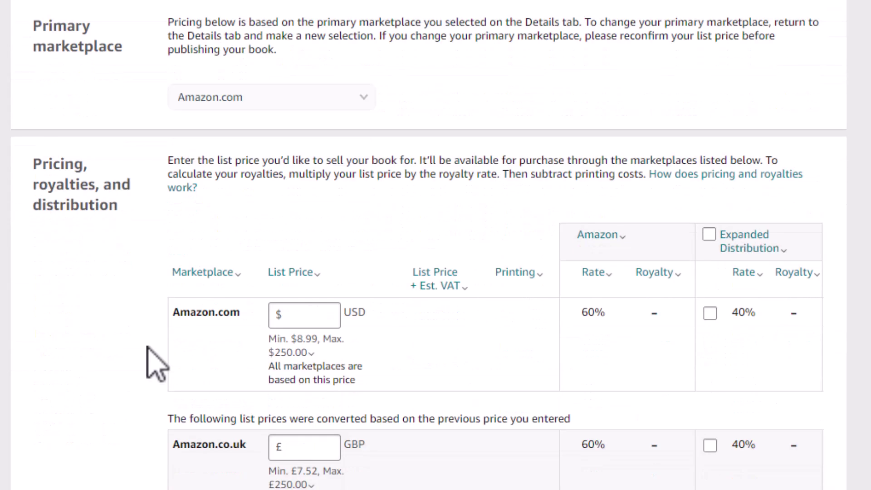
- Check the minimum list price explanation and start entering 14.9 as the Amazon.com list price
click(310, 316)
click(307, 352)
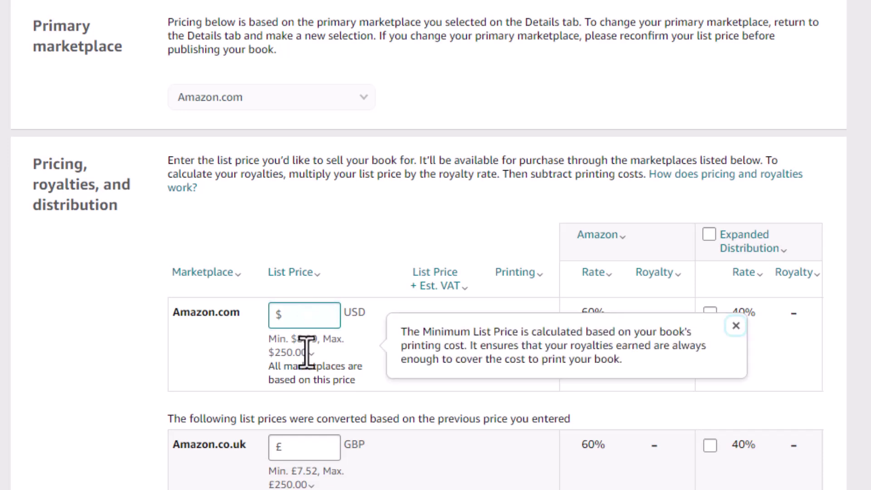
click(307, 320)
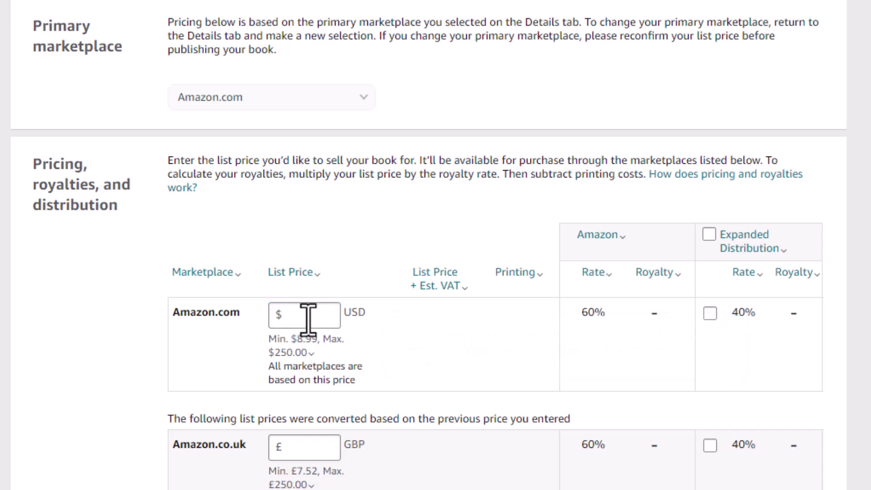
click(308, 320)
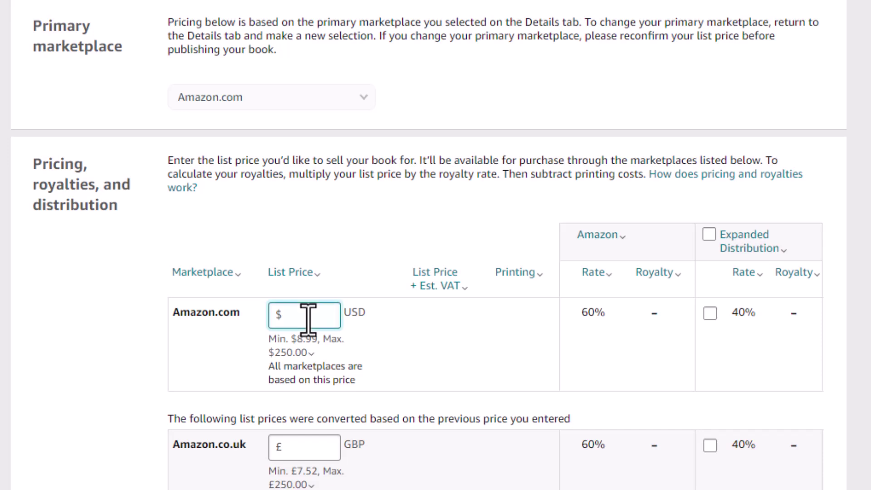
text(14.99)
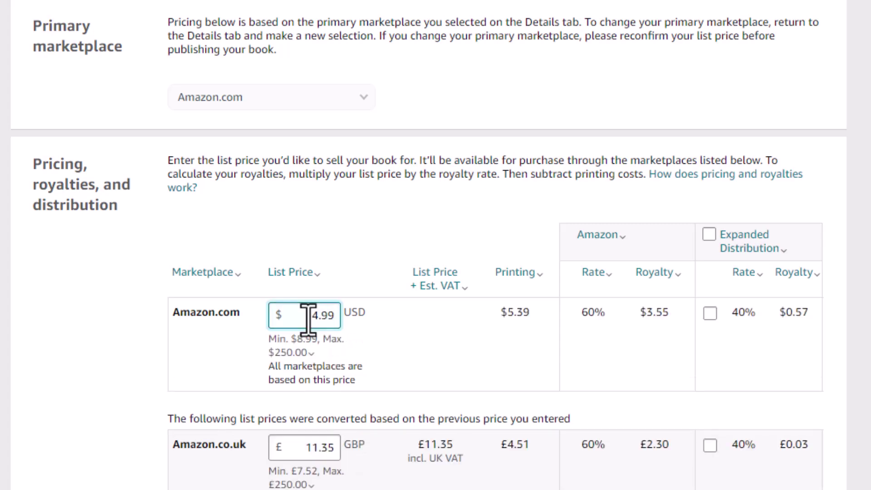
- Commit the Amazon.com list price of $14.99
scroll(295, 291, down, 4)
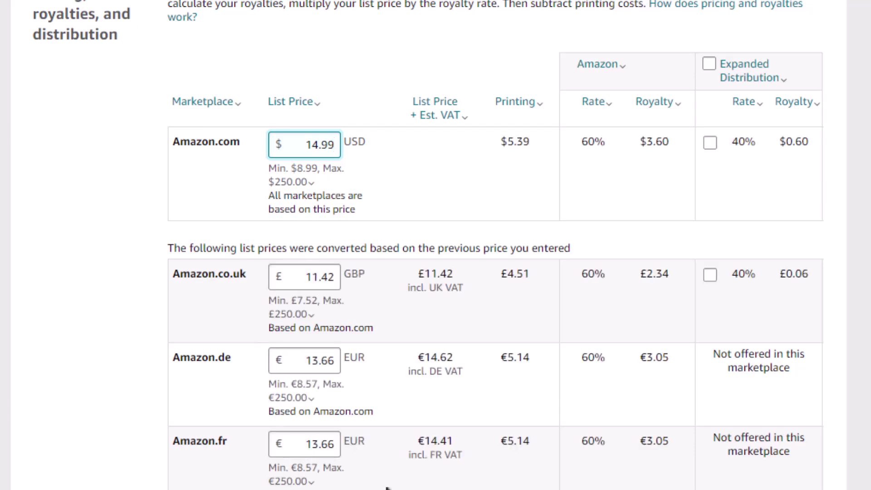
scroll(361, 340, down, 2)
scroll(496, 245, down, 9)
scroll(495, 245, down, 1)
scroll(495, 244, up, 10)
scroll(495, 245, down, 8)
scroll(495, 245, down, 2)
scroll(495, 245, up, 12)
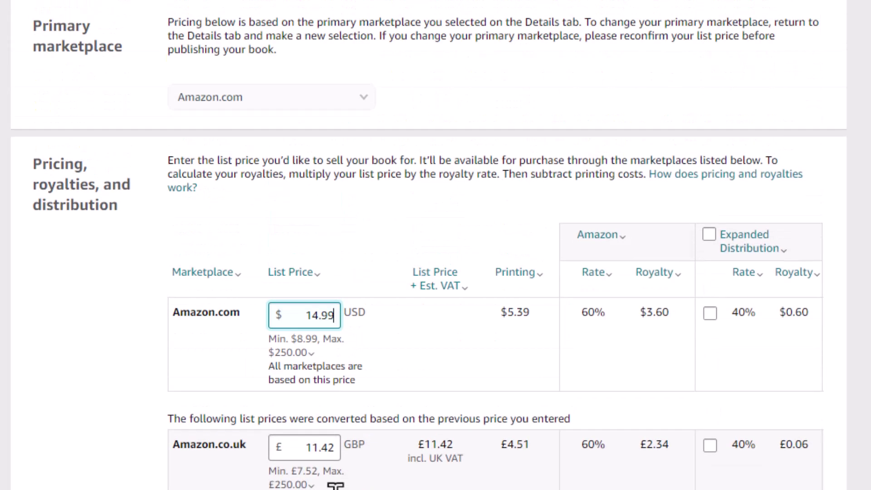
click(396, 414)
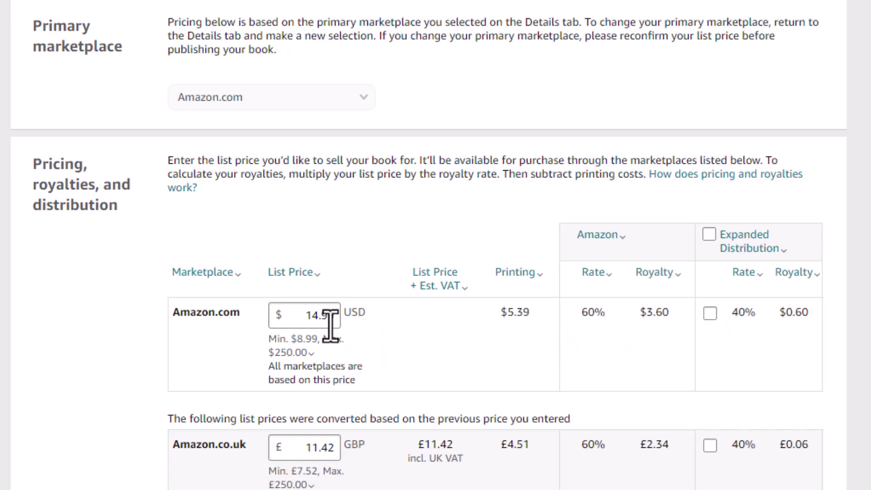
- Enable Expanded Distribution for all marketplaces and recheck the minimum list price explanation
mouse_move(333, 339)
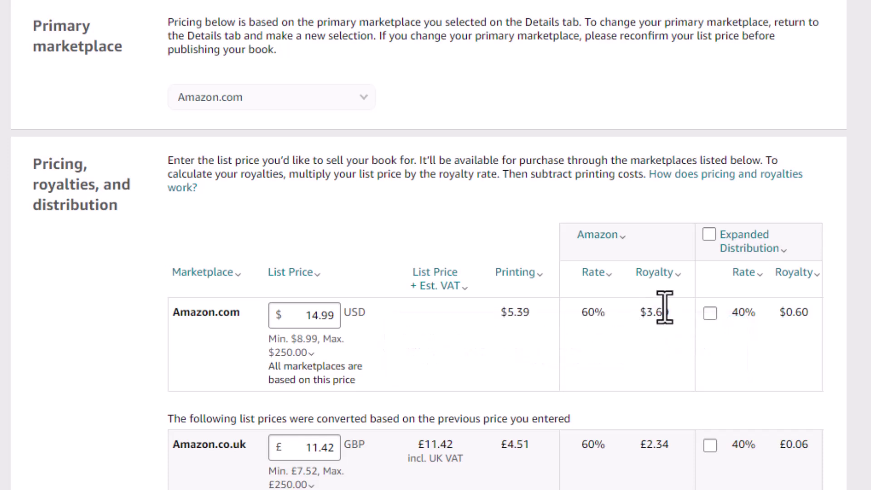
click(708, 234)
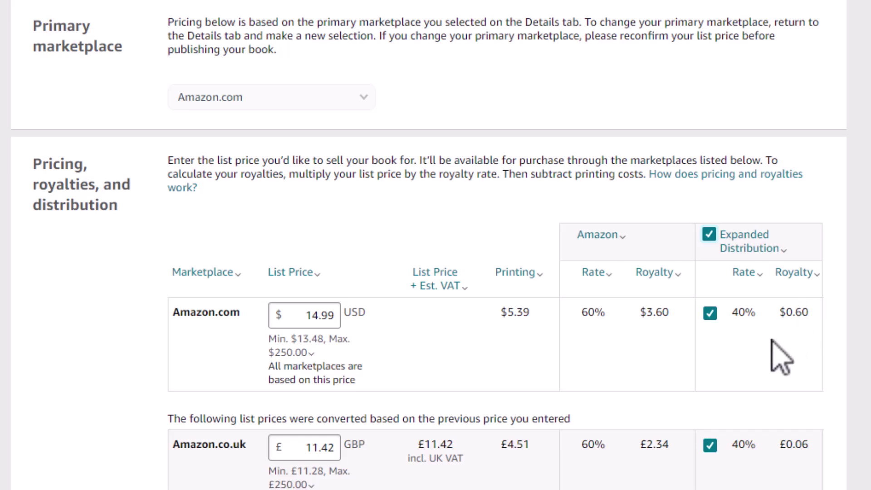
click(335, 338)
click(312, 317)
scroll(365, 243, down, 12)
- Save the Rights & Pricing settings as a draft from the bottom of the page
scroll(366, 237, down, 10)
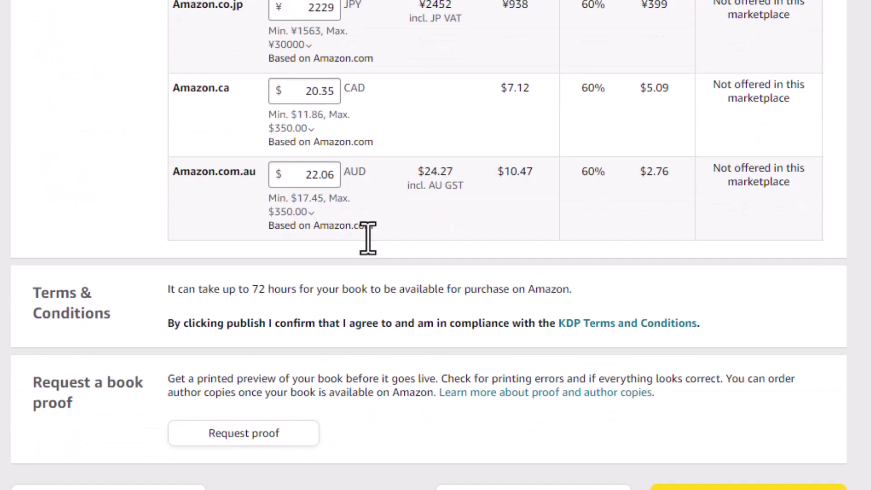
scroll(368, 232, down, 2)
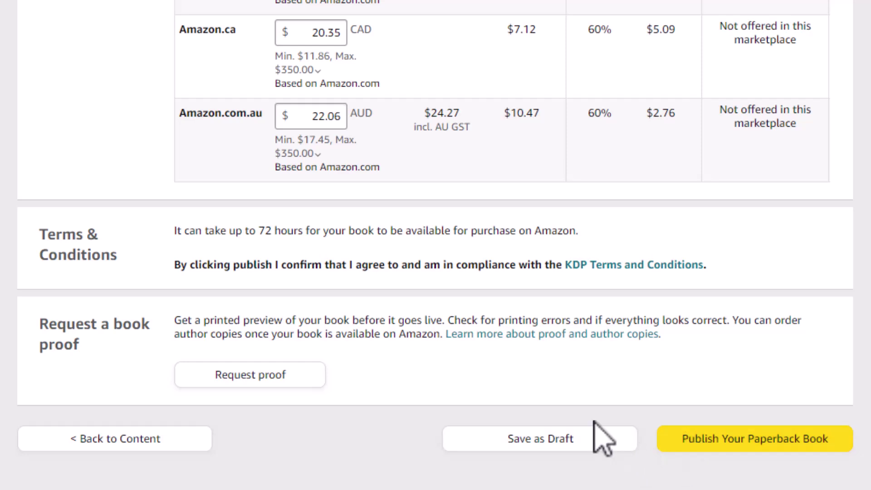
click(568, 435)
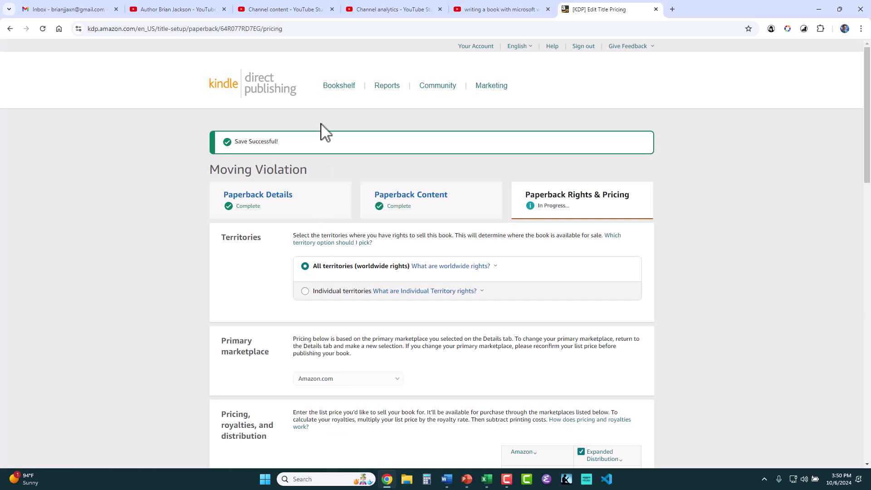
- Go to the Bookshelf and find the Moving Violation paperback listed as a $14.99 draft
click(337, 87)
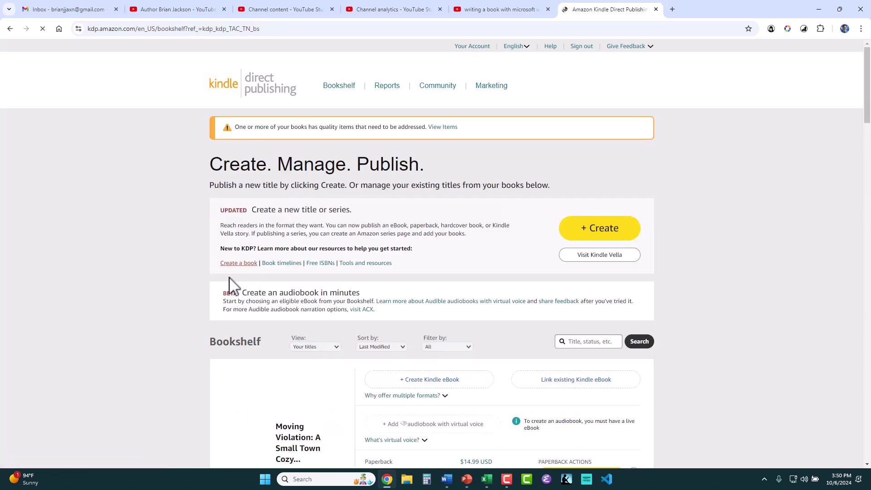
scroll(195, 206, down, 3)
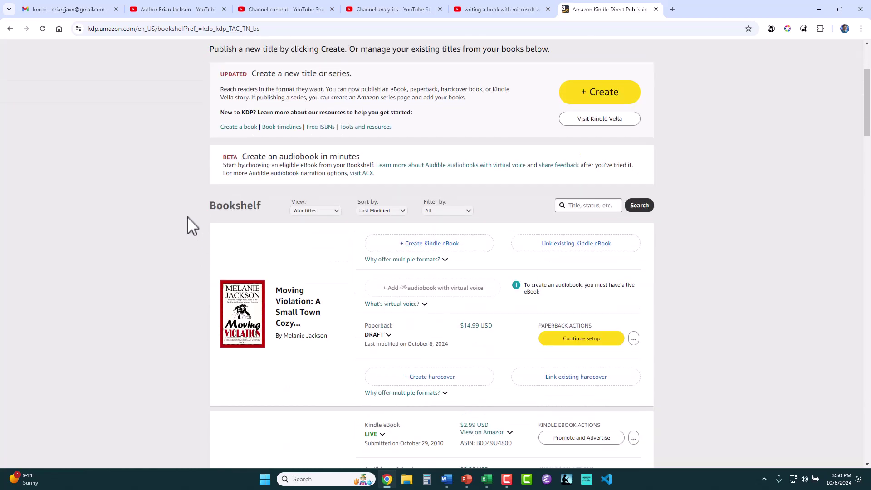